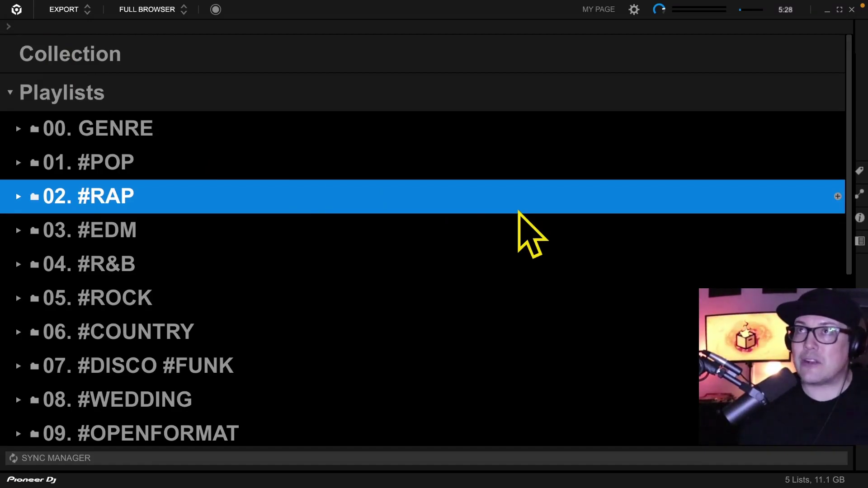
# Try the performance layout, return to the browser, widen the playlist tree and collapse 01. #POP.
pyautogui.click(68, 9)
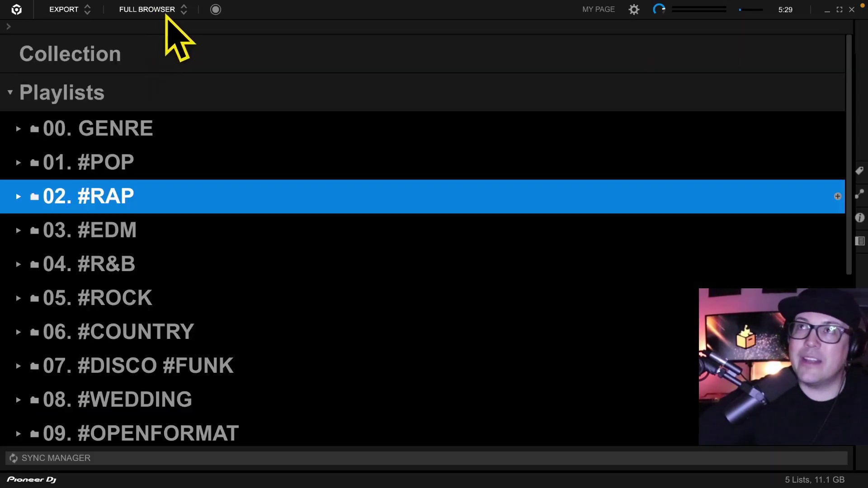
pyautogui.click(174, 9)
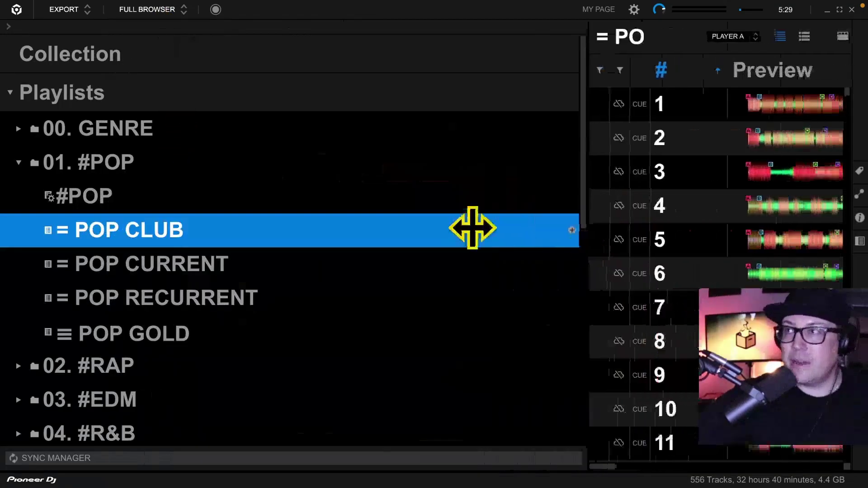
pyautogui.moveTo(471, 226); pyautogui.dragTo(848, 282)
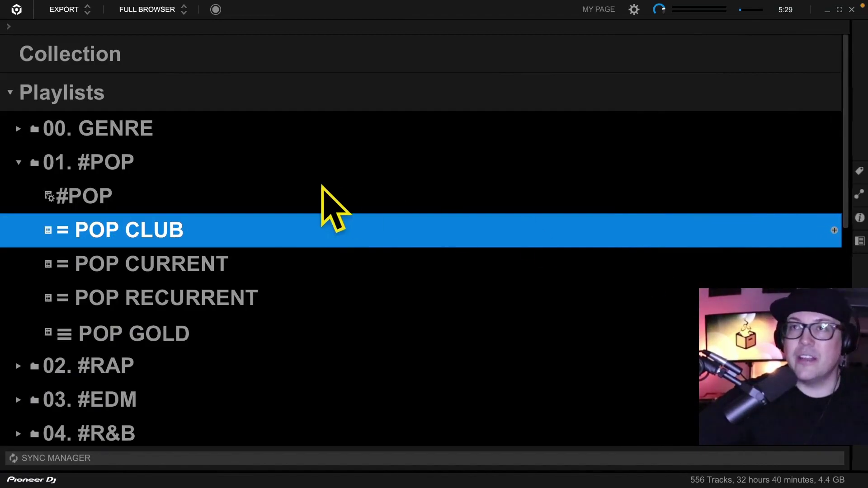
pyautogui.click(19, 162)
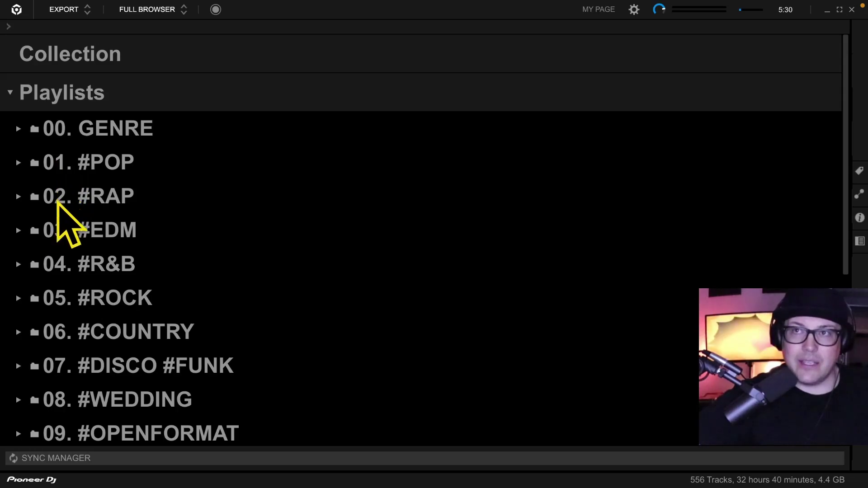
# Browse the 01. #POP, 02. #RAP and 03. #EDM folders in the playlist tree.
pyautogui.scroll(-1, 55, 257)
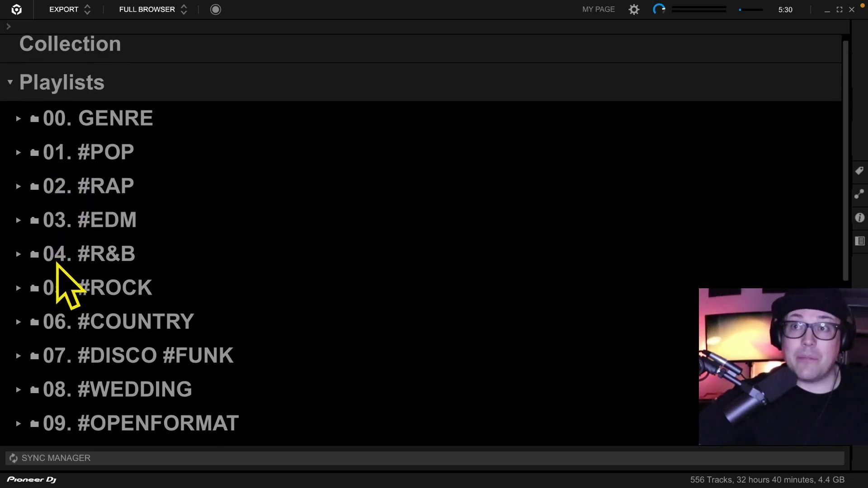
pyautogui.scroll(-3, 57, 272)
pyautogui.scroll(4, 57, 271)
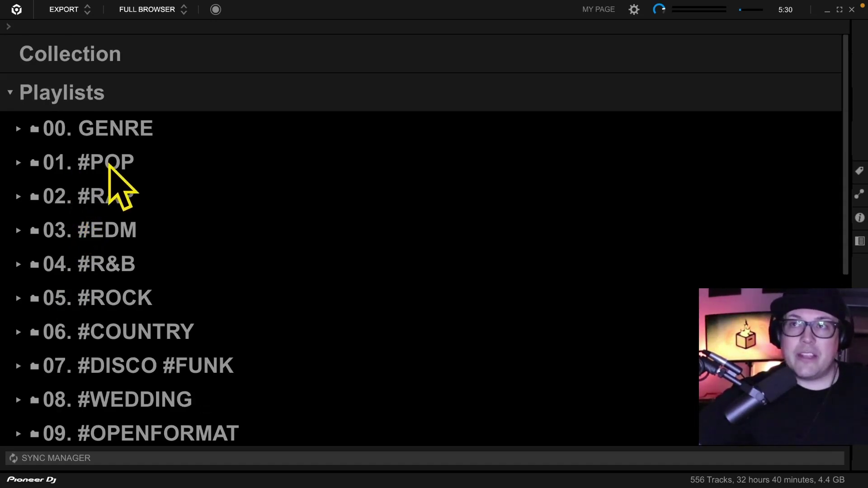
pyautogui.click(114, 163)
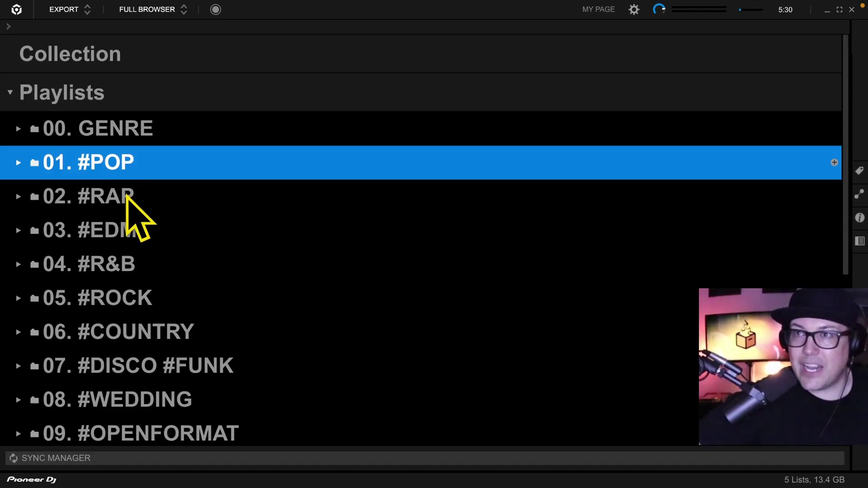
pyautogui.click(127, 197)
pyautogui.click(138, 231)
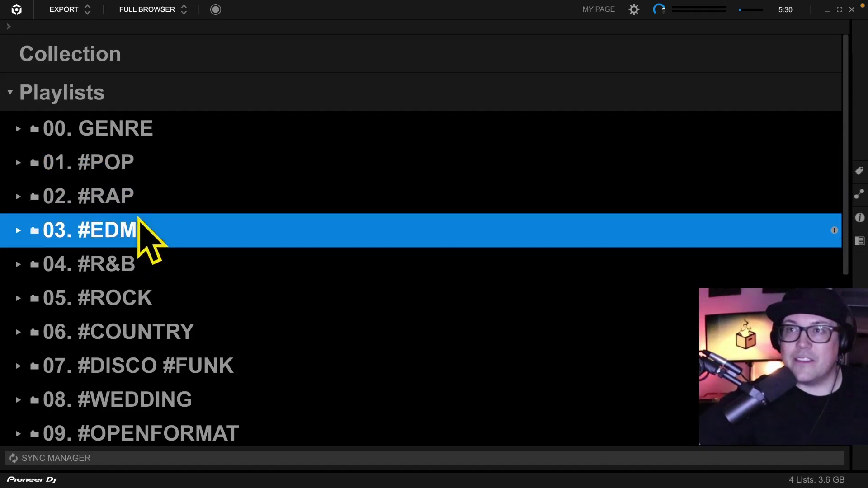
pyautogui.scroll(-1, 136, 300)
pyautogui.scroll(-2, 143, 317)
pyautogui.scroll(2, 86, 276)
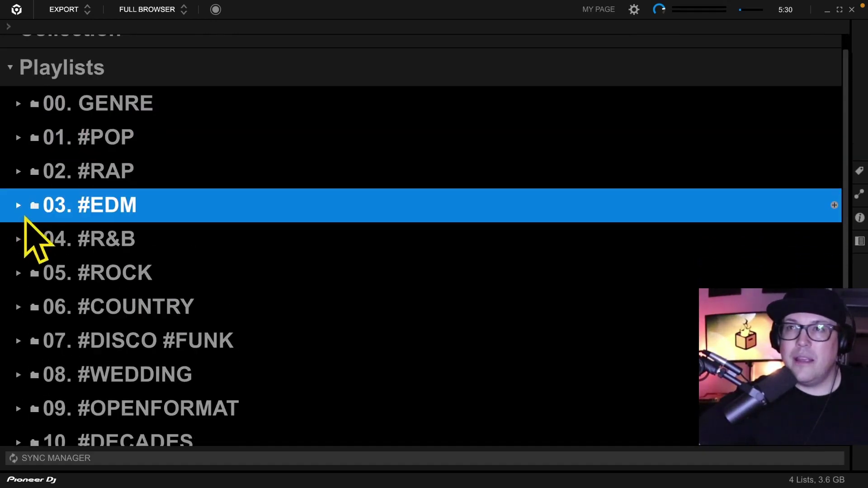
pyautogui.click(116, 132)
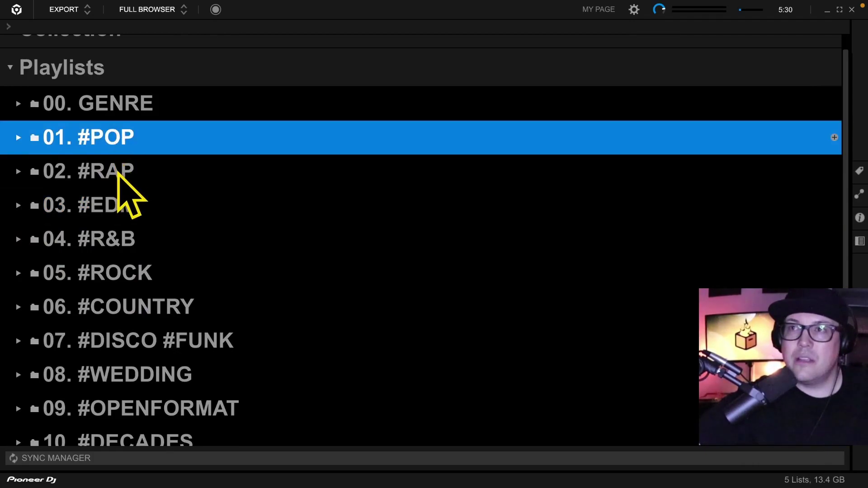
pyautogui.click(115, 176)
pyautogui.click(123, 206)
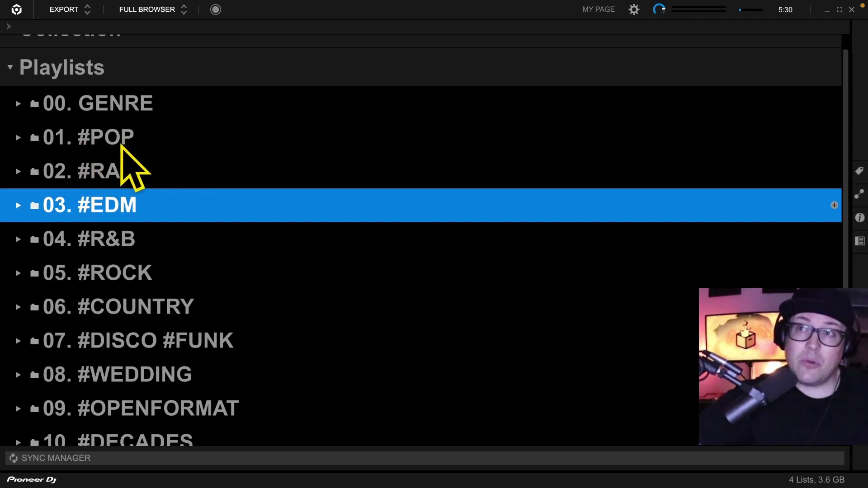
# Open POP CLUB inside 01. #POP and search its tracks for #pop.
pyautogui.click(18, 138)
pyautogui.click(141, 211)
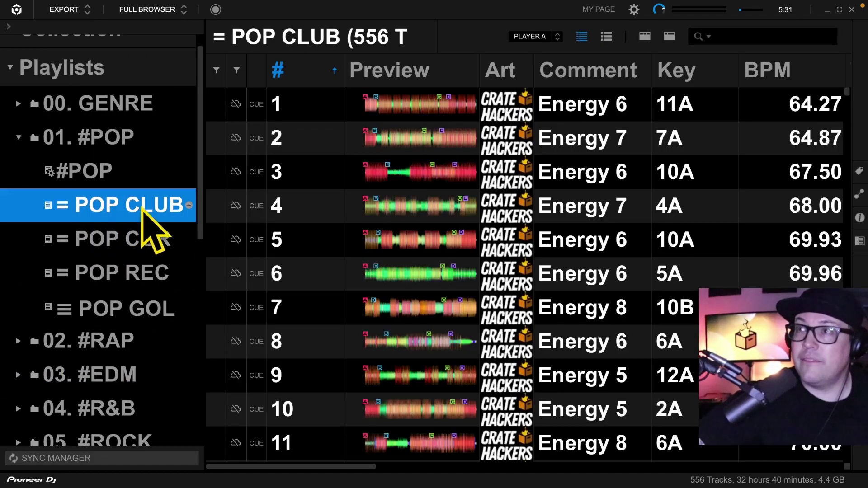
pyautogui.click(730, 38)
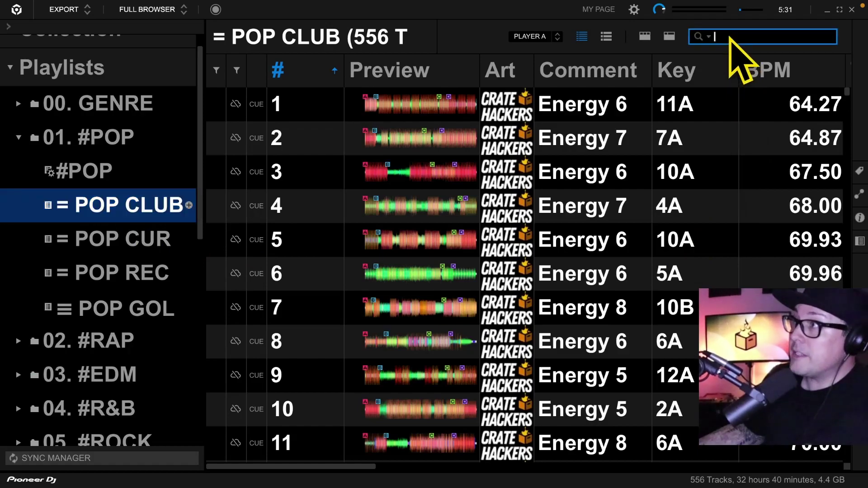
pyautogui.write('#pop')
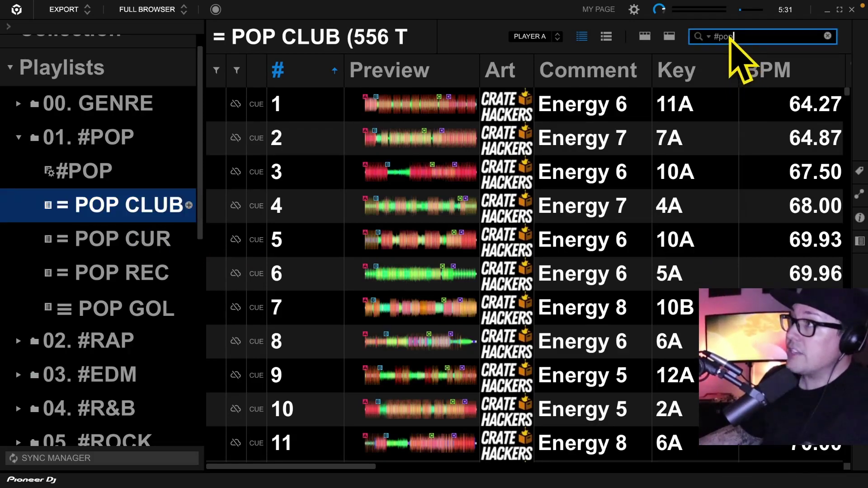
# Scroll to the Genre column and auto-fit its width so full hashtag tags show.
pyautogui.hscroll(10, 752, 135)
pyautogui.scroll(-6, 393, 210)
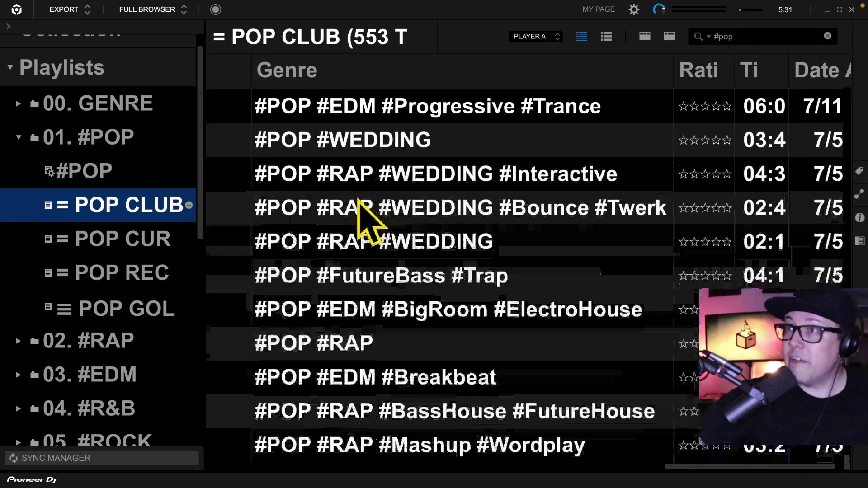
pyautogui.scroll(-15, 308, 256)
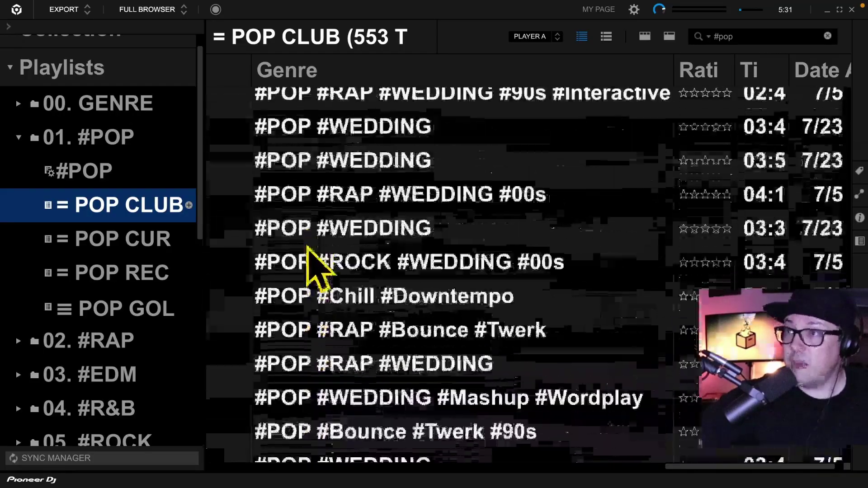
pyautogui.scroll(-15, 309, 257)
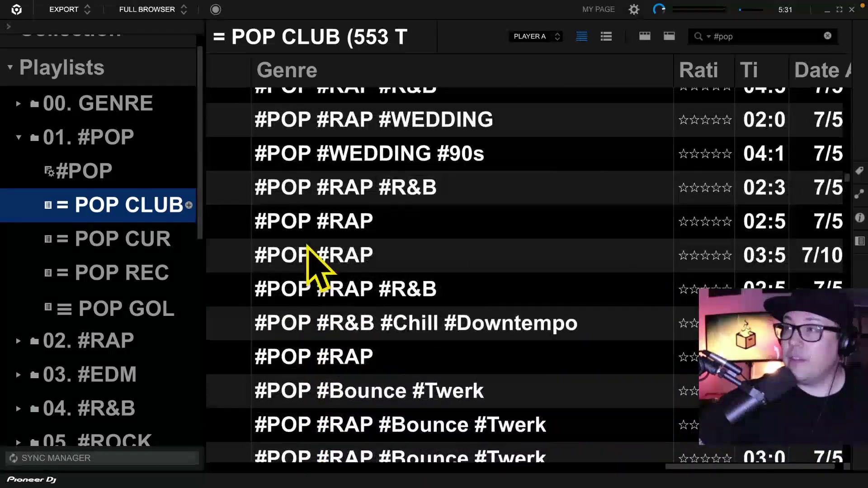
pyautogui.scroll(-12, 309, 257)
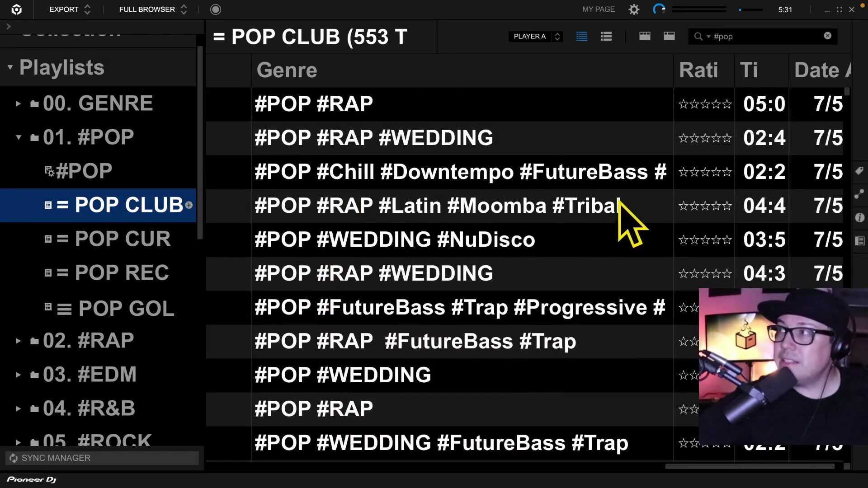
pyautogui.doubleClick(675, 71)
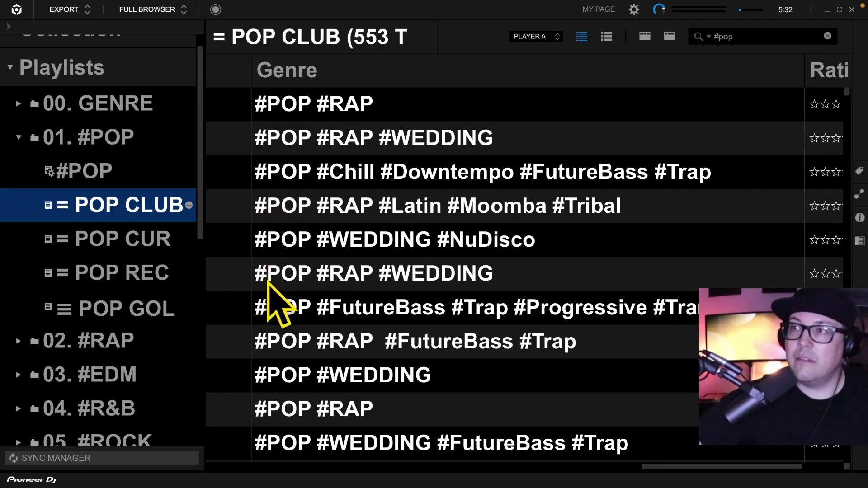
pyautogui.scroll(-5, 267, 283)
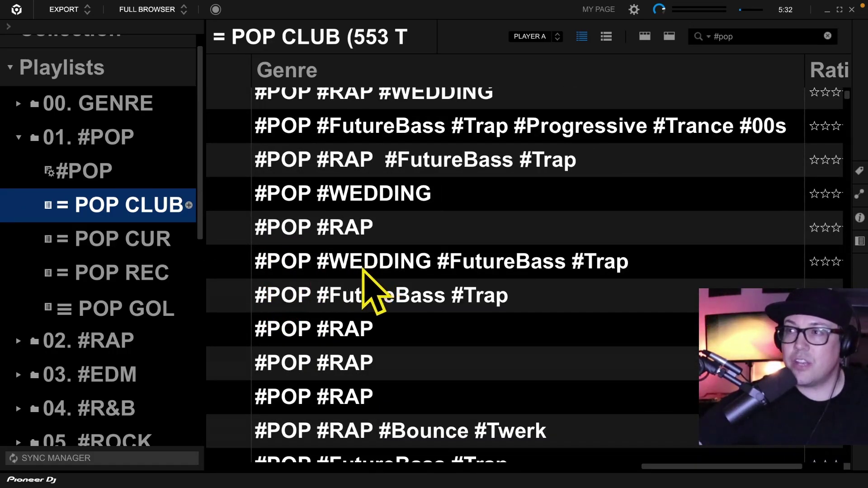
pyautogui.click(358, 202)
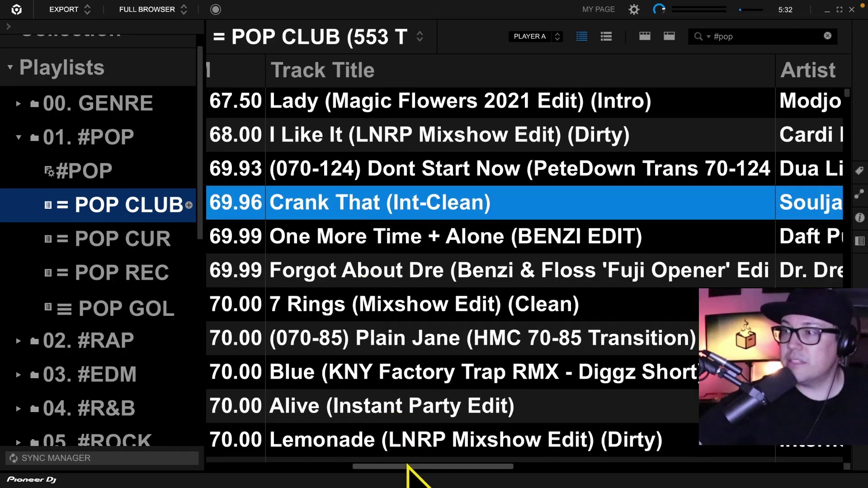
pyautogui.moveTo(419, 465); pyautogui.dragTo(652, 466)
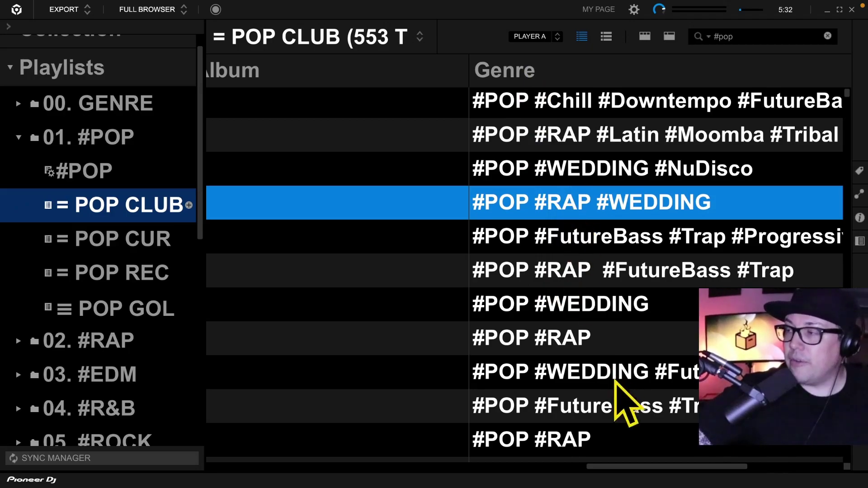
pyautogui.hscroll(3, 527, 229)
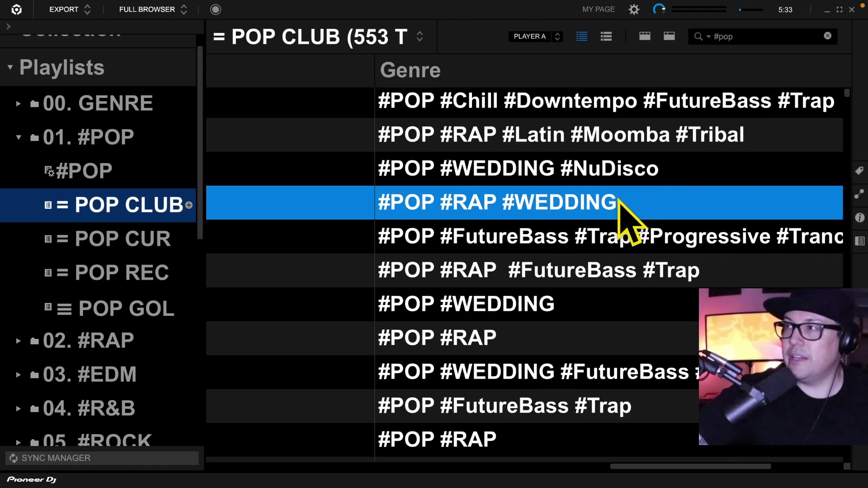
pyautogui.hscroll(3, 391, 238)
pyautogui.click(391, 240)
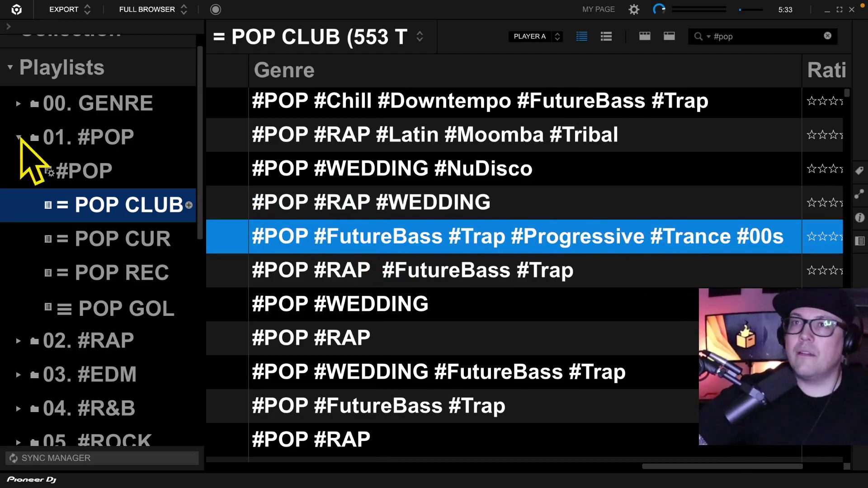
# Collapse 01. #POP, expand 00. GENRE, then bring the Club Killers MP3 Pool window forward.
pyautogui.click(19, 138)
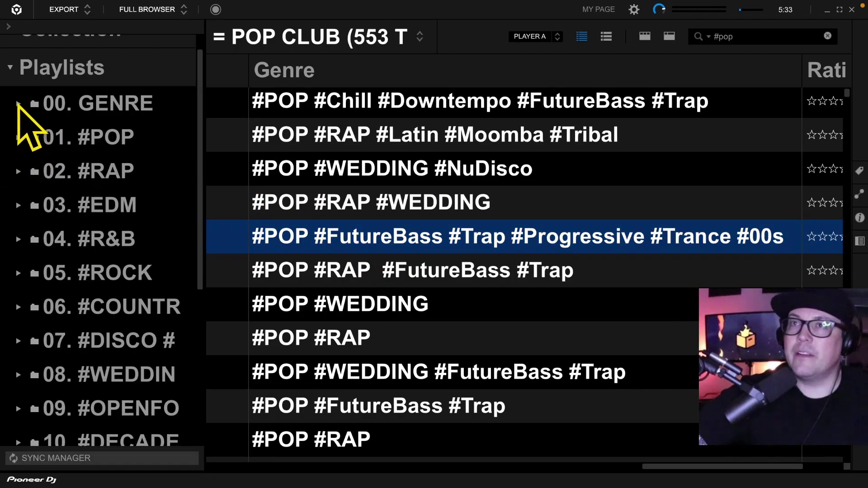
pyautogui.click(18, 103)
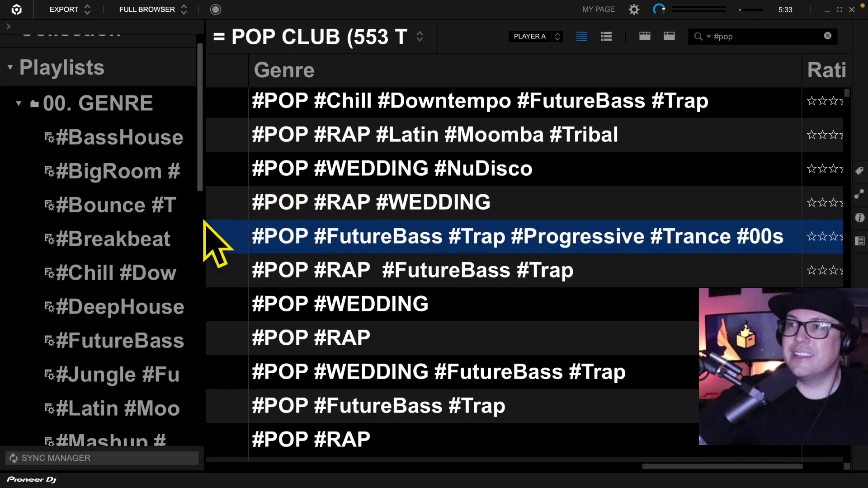
pyautogui.moveTo(135, 154)
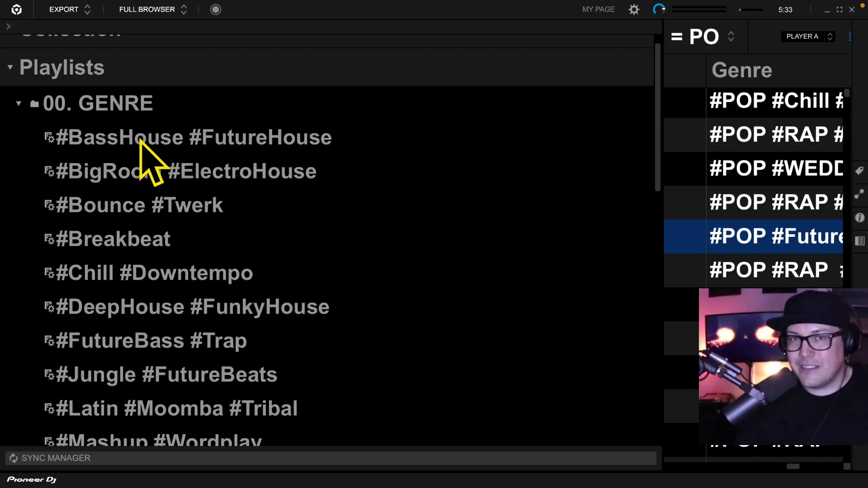
pyautogui.press('super+Tab')
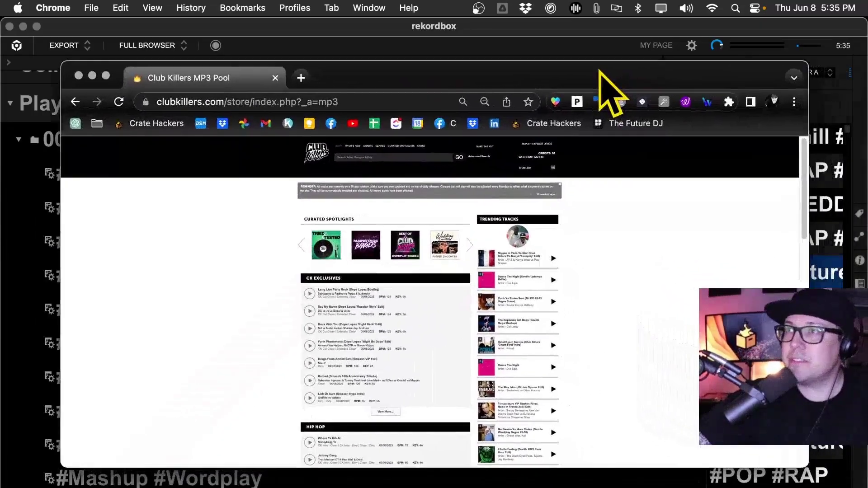
# Make the Club Killers window fill the screen and open its Songs Genres page.
pyautogui.moveTo(600, 69); pyautogui.dragTo(586, 49)
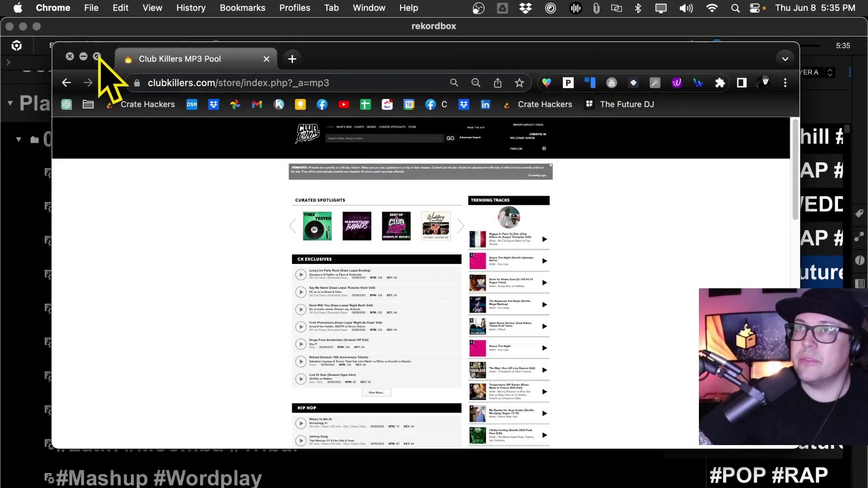
pyautogui.click(97, 57)
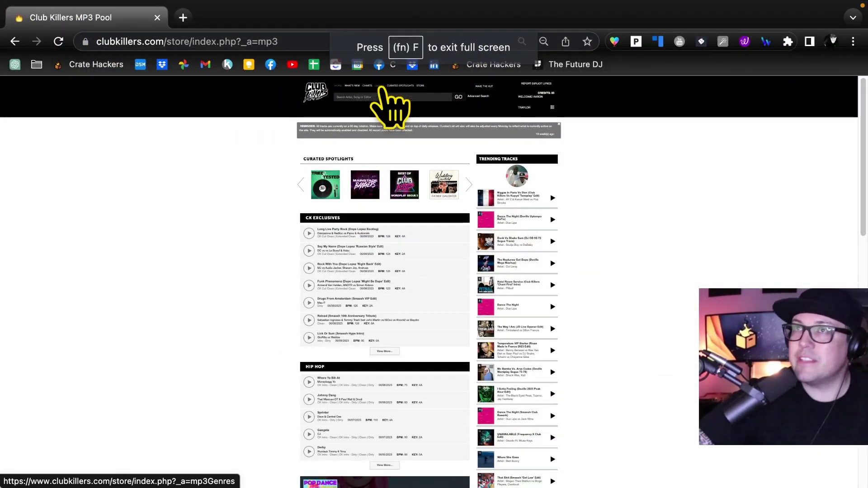
pyautogui.click(379, 86)
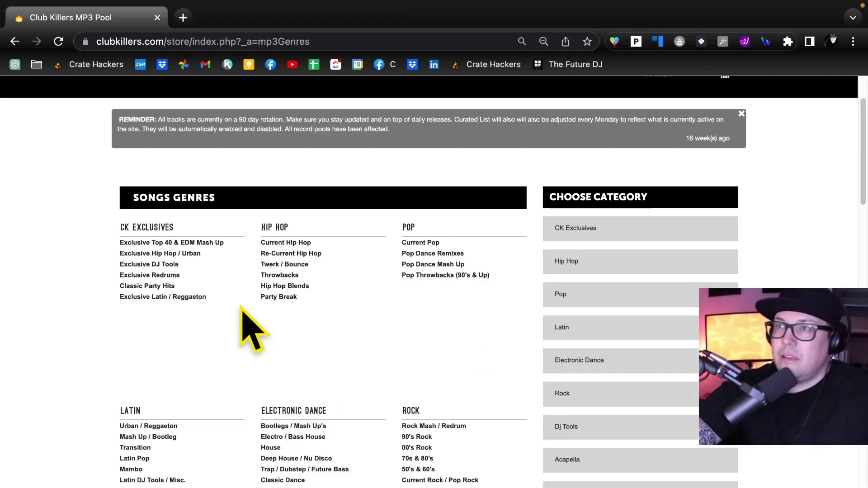
# Scroll through the Songs Genres list to review the pool's genre categories.
pyautogui.scroll(-1, 248, 319)
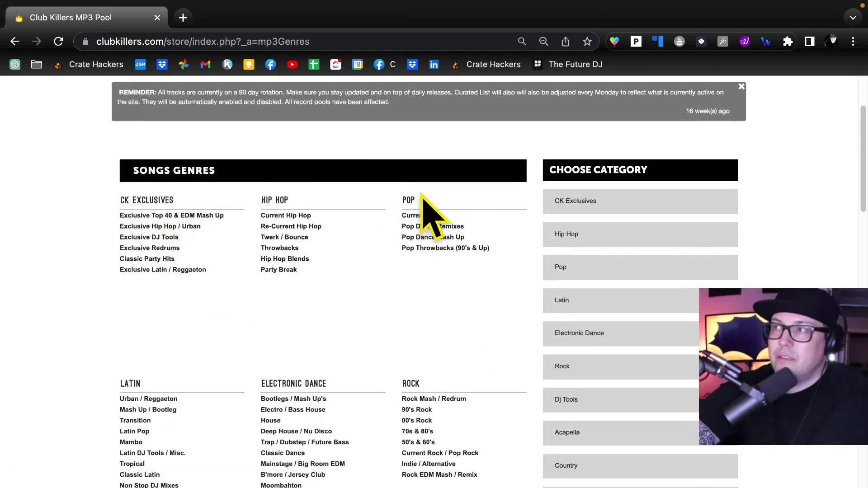
pyautogui.scroll(-2, 312, 312)
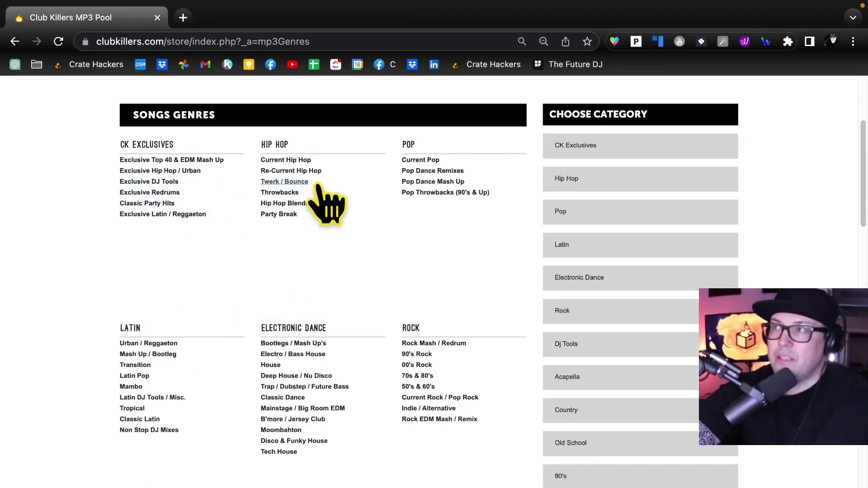
pyautogui.scroll(-1, 383, 208)
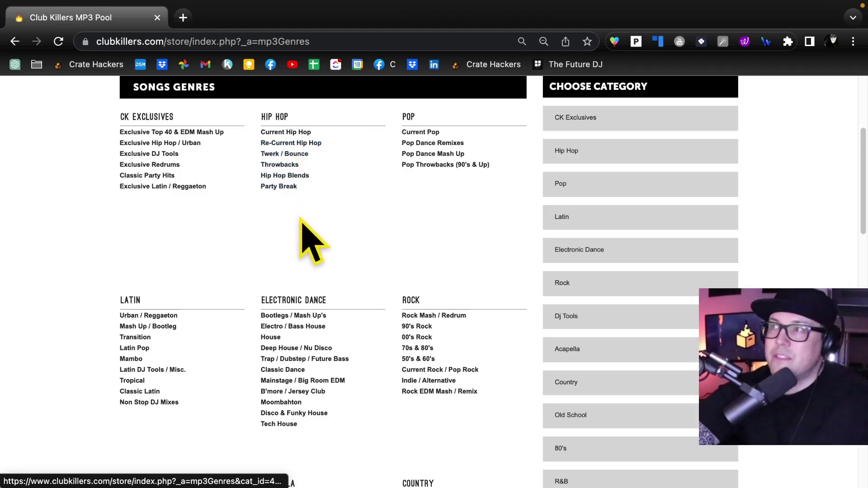
pyautogui.scroll(-5, 324, 355)
pyautogui.scroll(8, 312, 344)
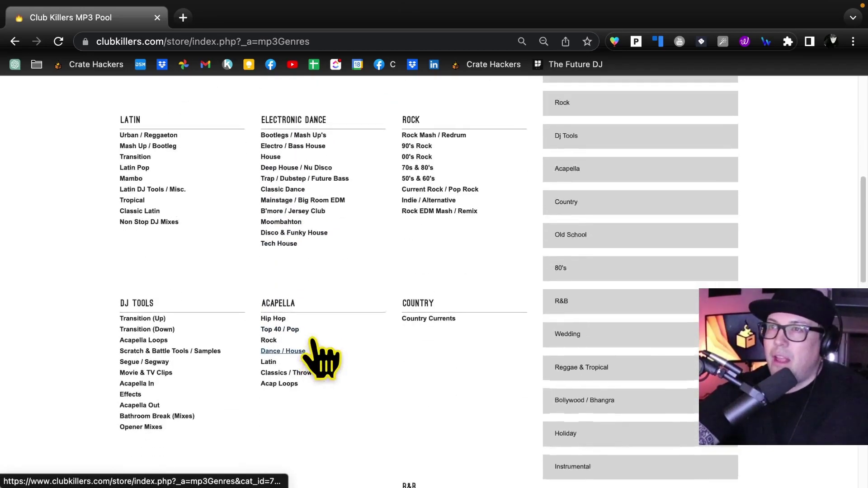
pyautogui.scroll(2, 324, 359)
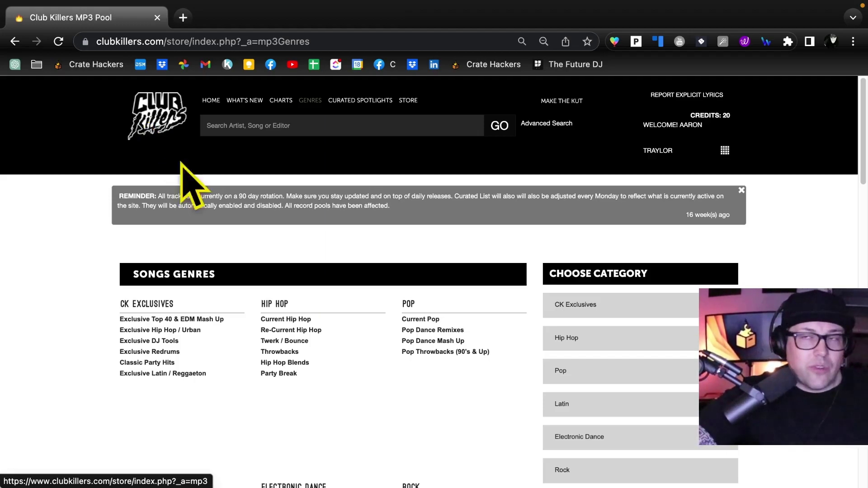
pyautogui.scroll(-1, 222, 260)
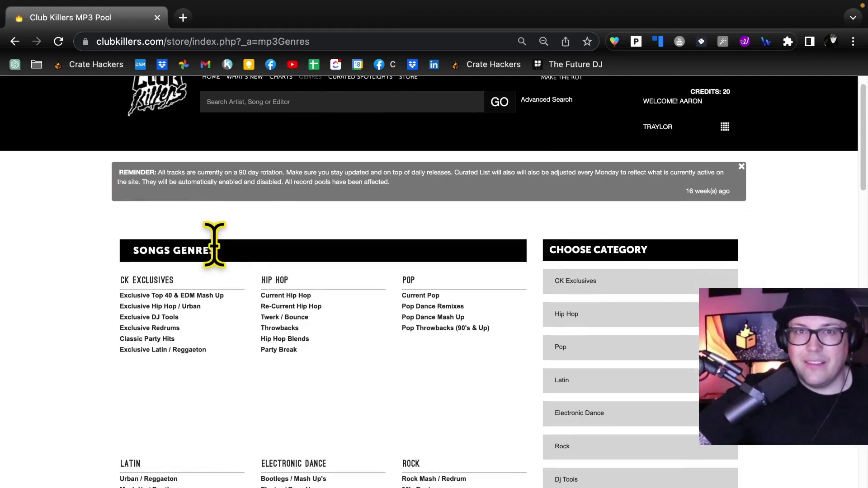
pyautogui.scroll(-1, 217, 271)
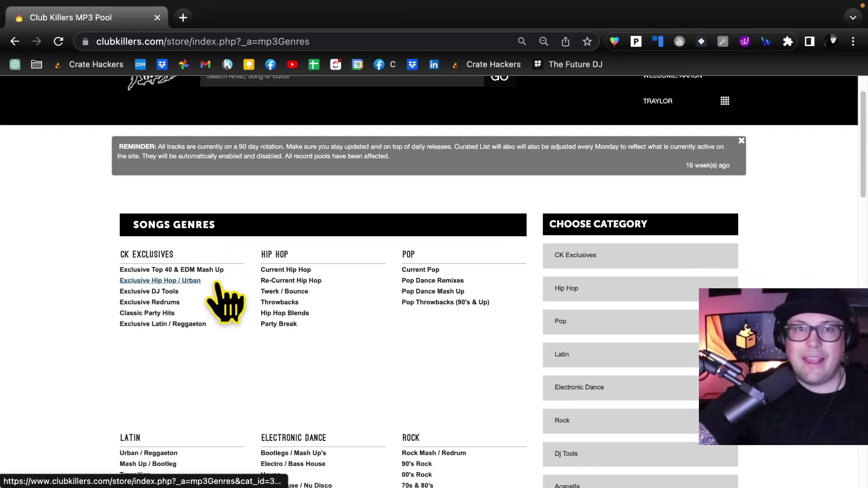
pyautogui.scroll(-3, 216, 294)
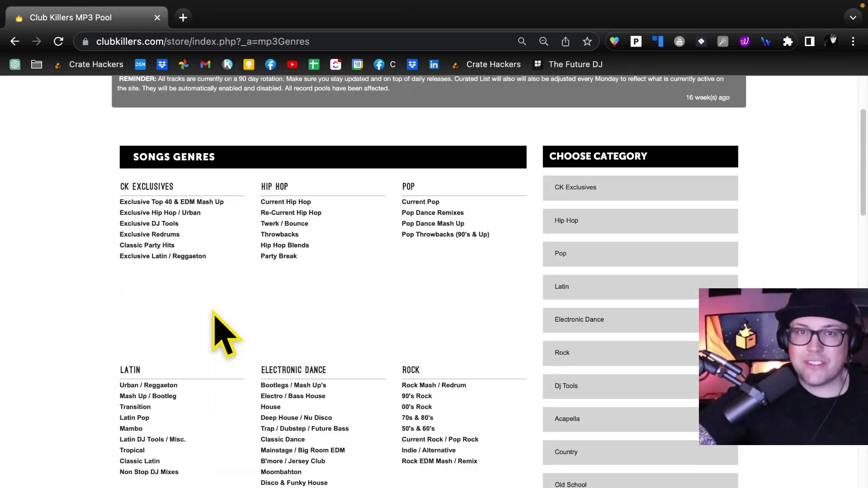
pyautogui.scroll(-12, 215, 313)
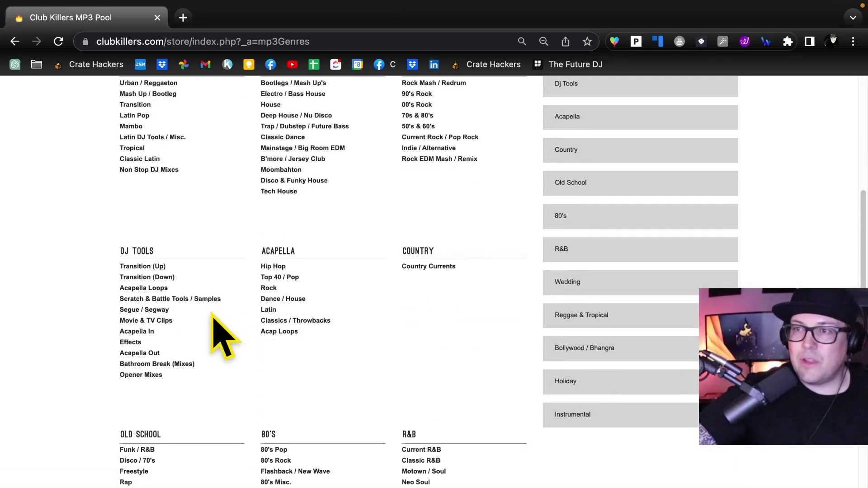
pyautogui.scroll(-3, 213, 316)
pyautogui.scroll(-4, 214, 316)
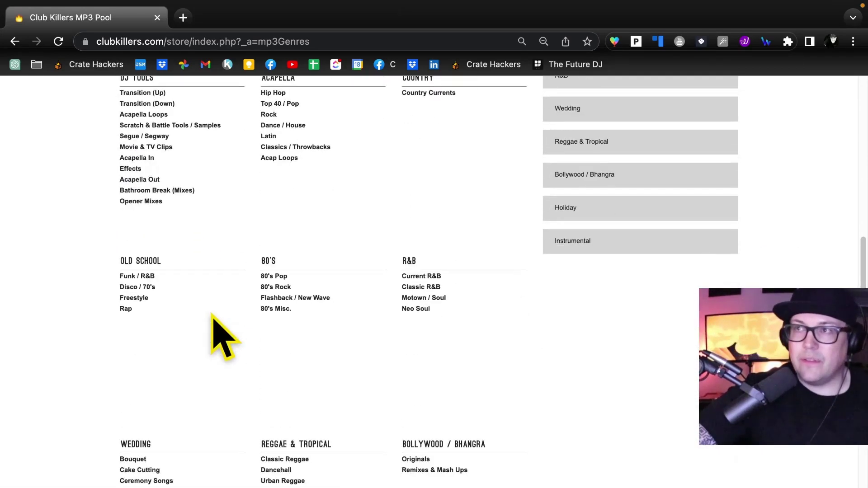
pyautogui.scroll(15, 190, 294)
# Return to rekordbox full screen, widen the tree, and scroll 00. GENRE's playlists down to #RockEDM.
pyautogui.press('super+Tab')
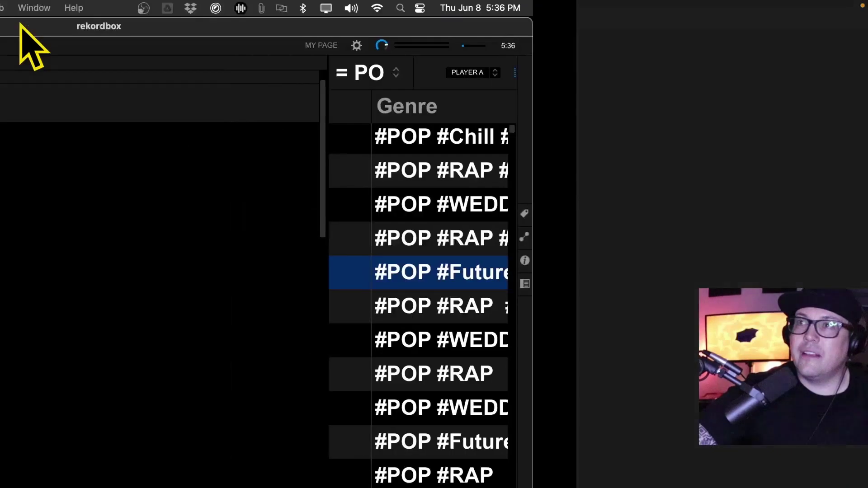
pyautogui.click(34, 26)
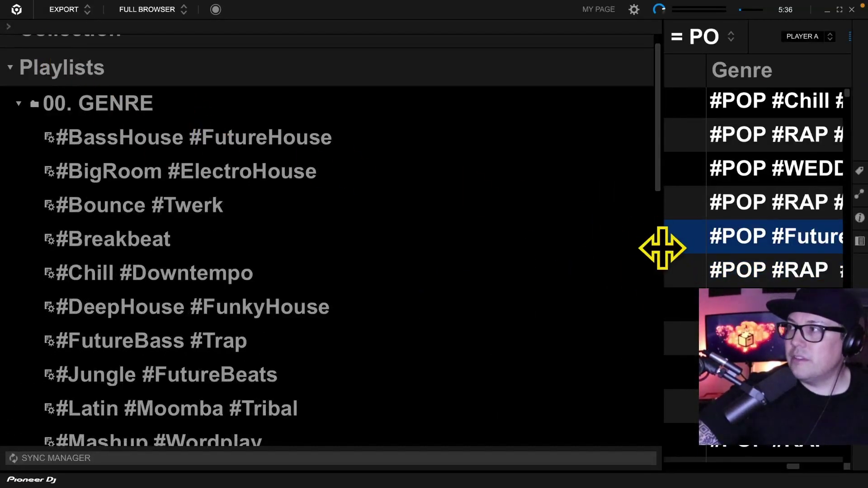
pyautogui.moveTo(663, 248); pyautogui.dragTo(866, 248)
pyautogui.click(203, 181)
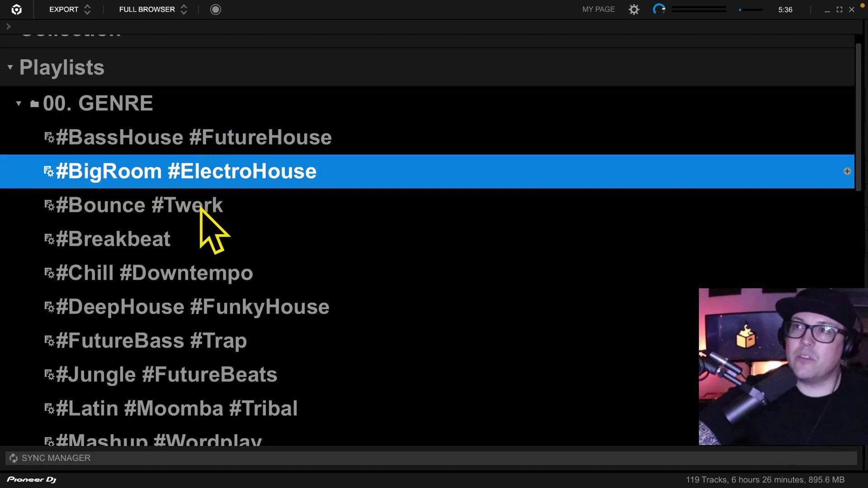
pyautogui.scroll(-1, 199, 209)
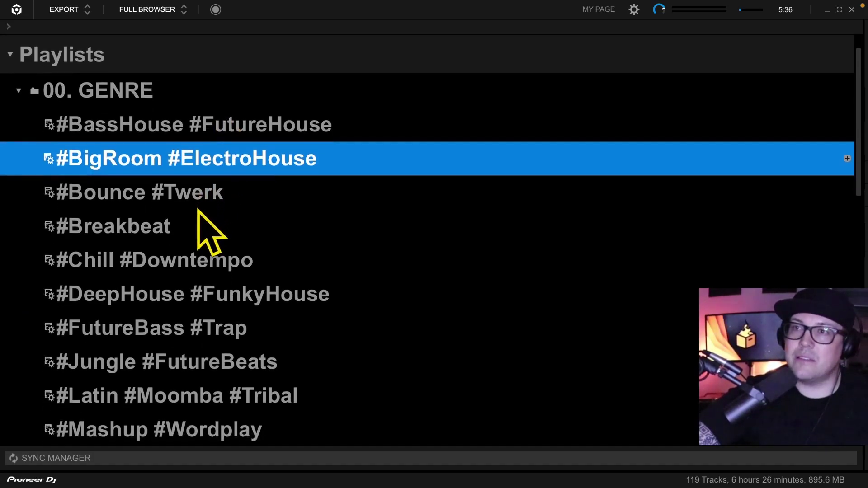
pyautogui.scroll(-1, 197, 209)
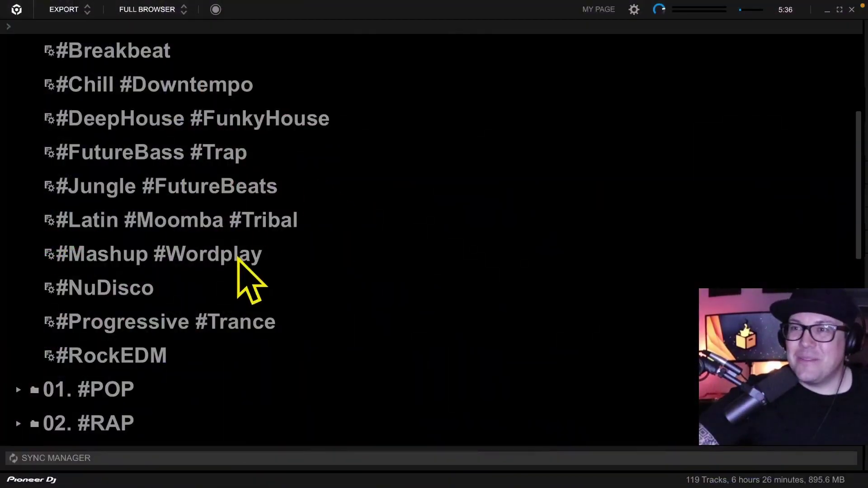
pyautogui.scroll(-3, 236, 263)
pyautogui.scroll(9, 236, 271)
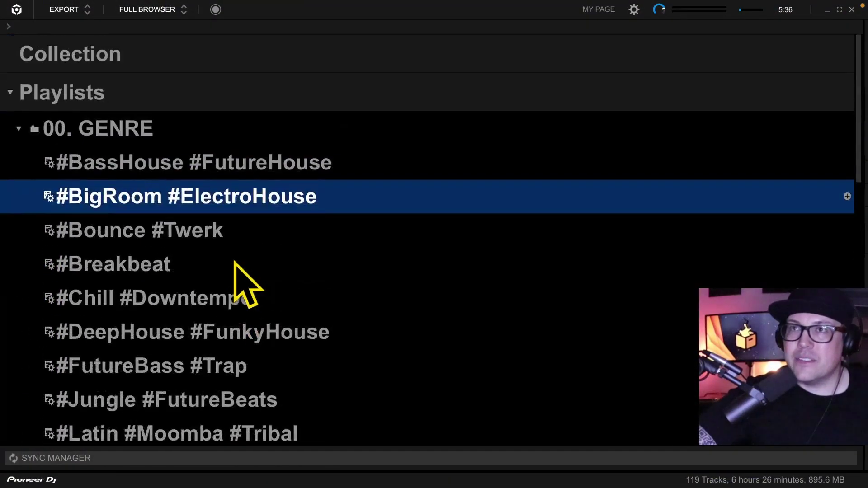
# Collapse 00. GENRE, expand 01. #POP, and open POP CLUB, POP CURRENT, POP RECURRENT and POP GOLD.
pyautogui.click(17, 128)
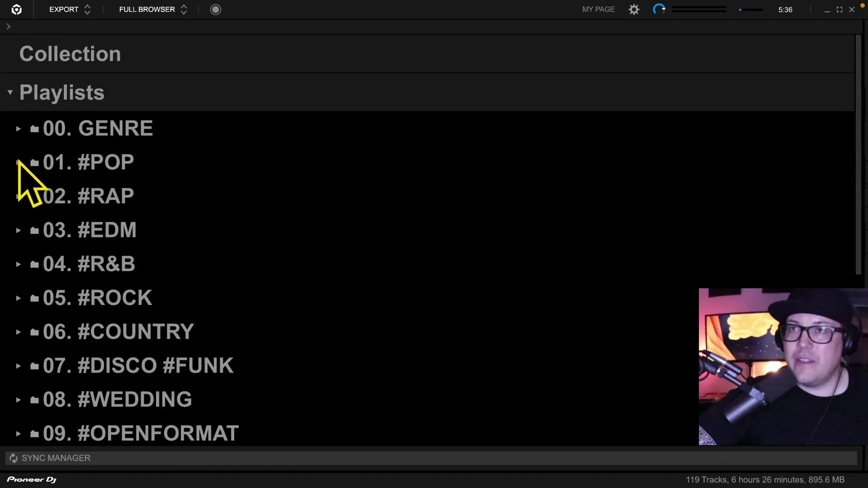
pyautogui.click(19, 162)
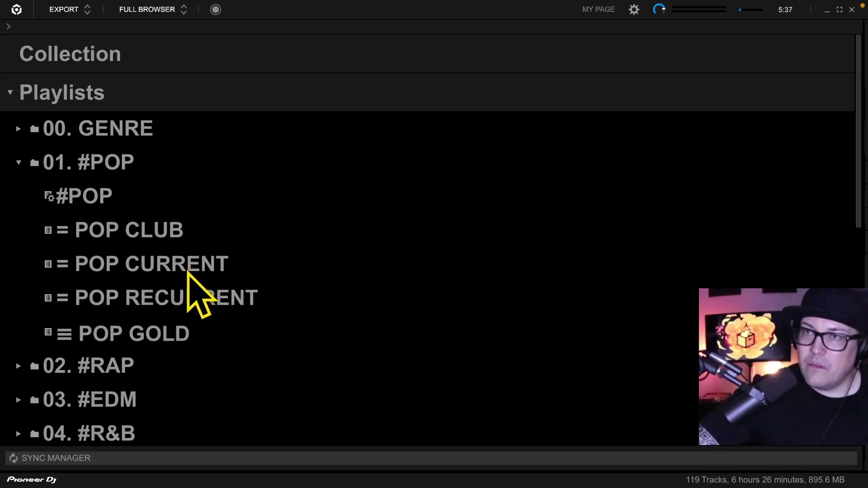
pyautogui.scroll(-1, 189, 272)
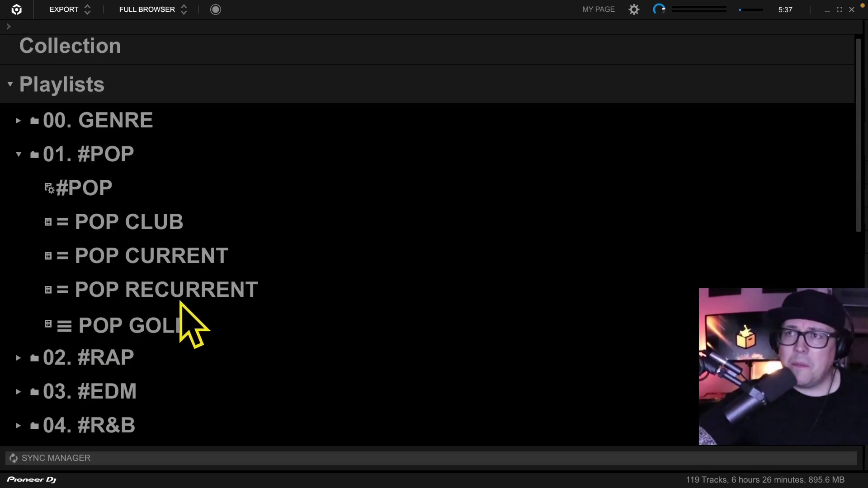
pyautogui.click(155, 223)
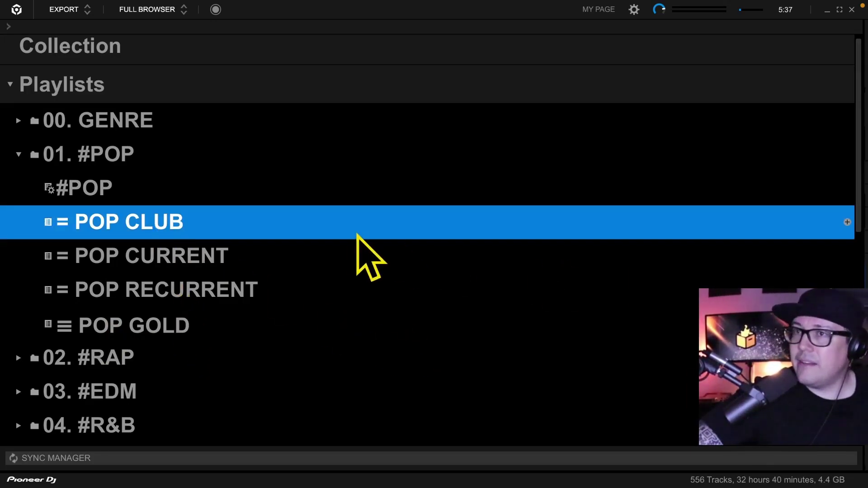
pyautogui.click(166, 271)
pyautogui.click(168, 285)
pyautogui.click(173, 332)
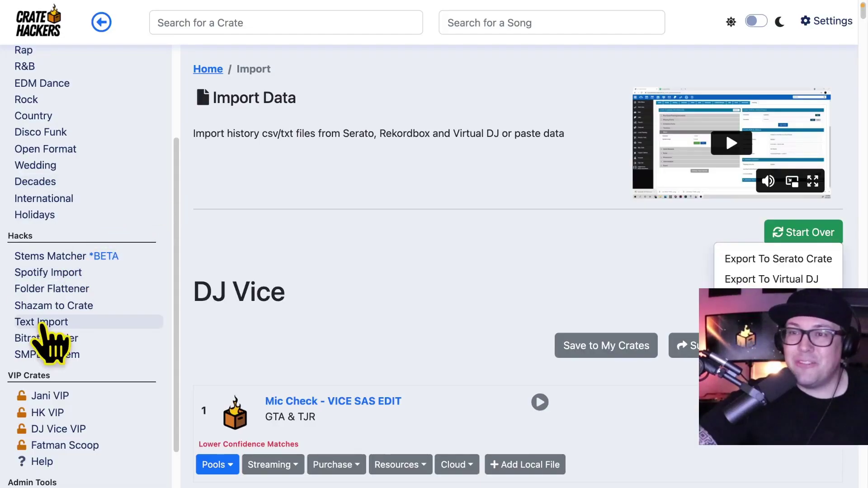
# Open the Pop Gold chart from the Crate Hackers chart crates list.
pyautogui.scroll(3, 126, 223)
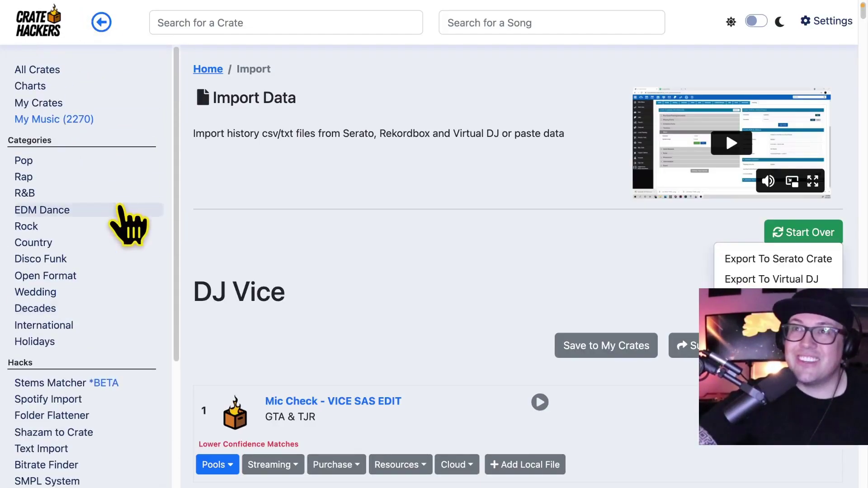
pyautogui.click(32, 86)
pyautogui.scroll(-5, 282, 300)
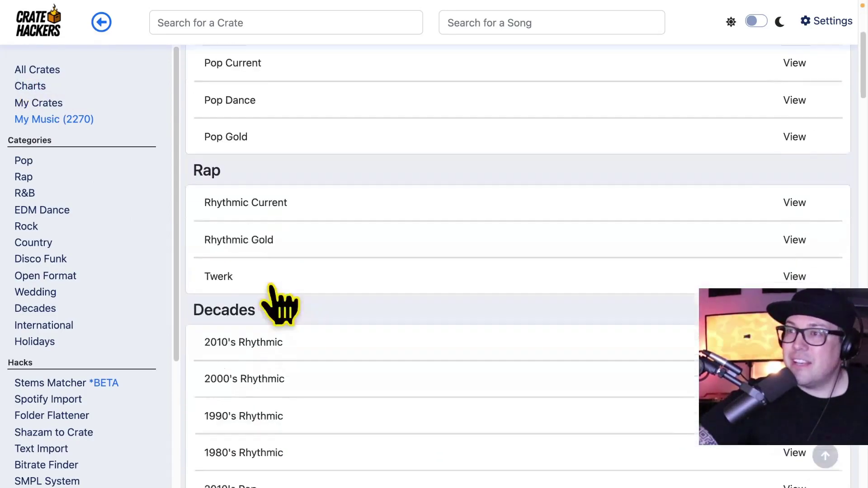
pyautogui.scroll(3, 271, 289)
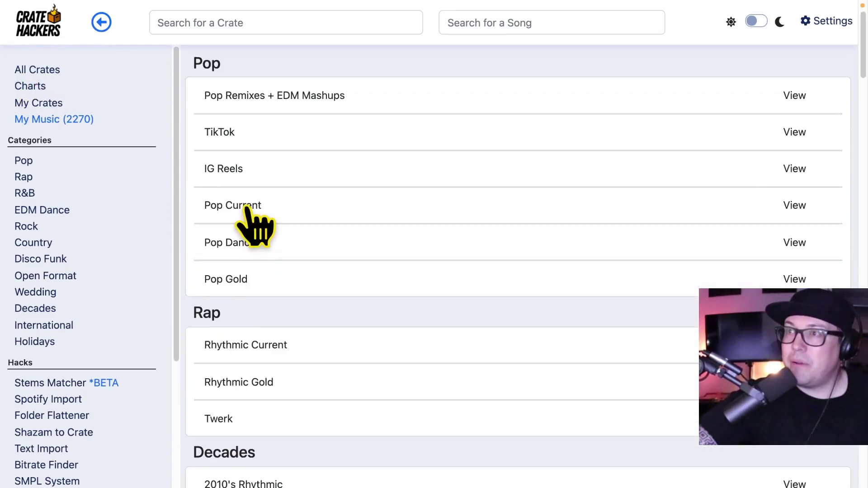
pyautogui.click(333, 284)
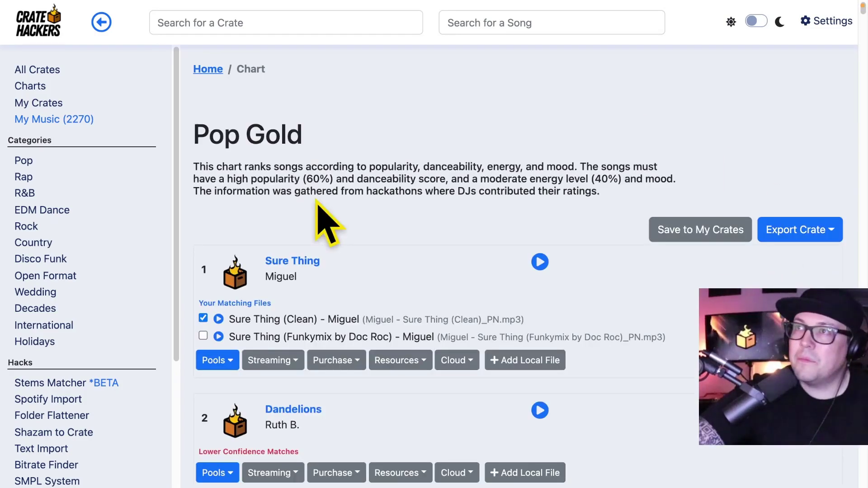
# Scroll through the Pop Gold chart's Your Matching Files results.
pyautogui.scroll(-8, 316, 202)
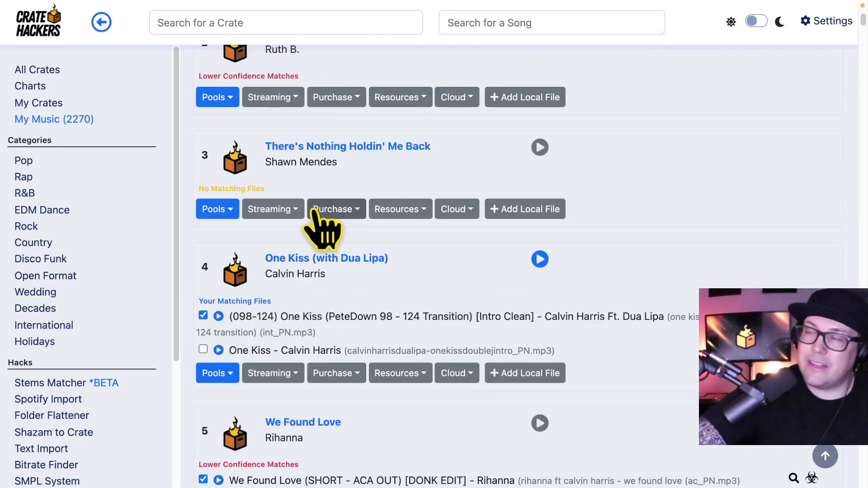
pyautogui.scroll(-3, 323, 231)
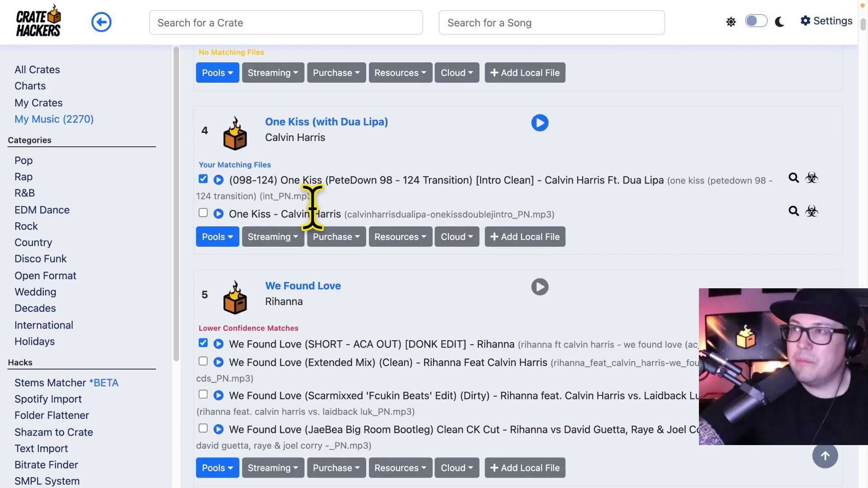
pyautogui.scroll(-12, 312, 207)
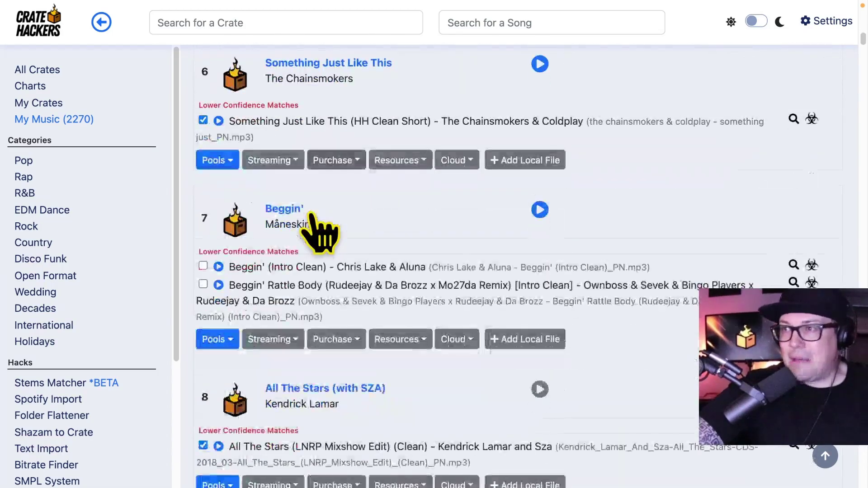
pyautogui.scroll(-13, 311, 217)
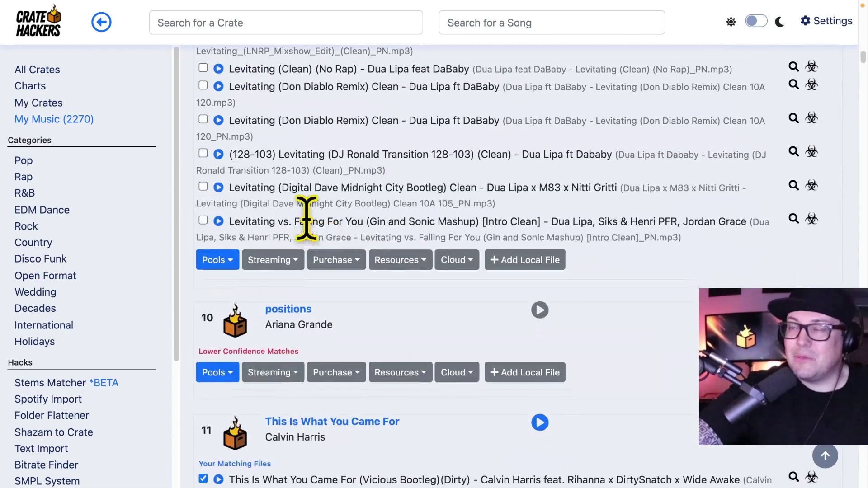
pyautogui.scroll(-12, 307, 217)
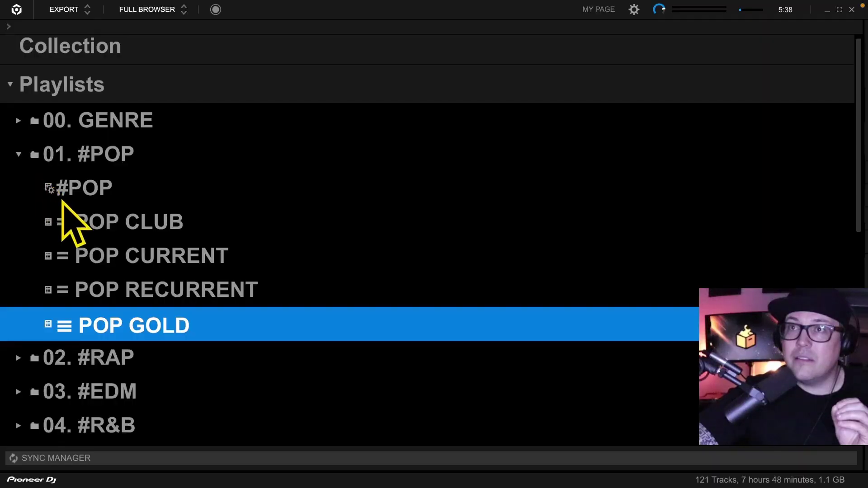
# View the #POP playlist, then expand 00. GENRE and open the 8-track #Jungle #FutureBeats playlist.
pyautogui.click(58, 193)
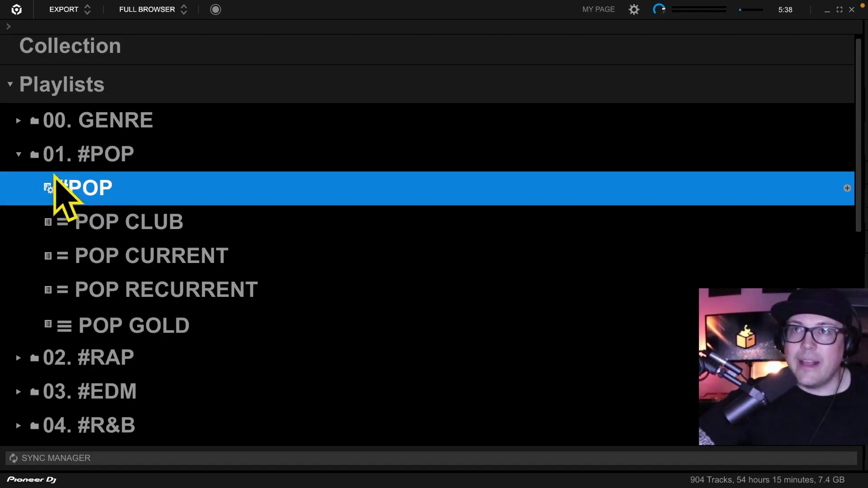
pyautogui.click(19, 121)
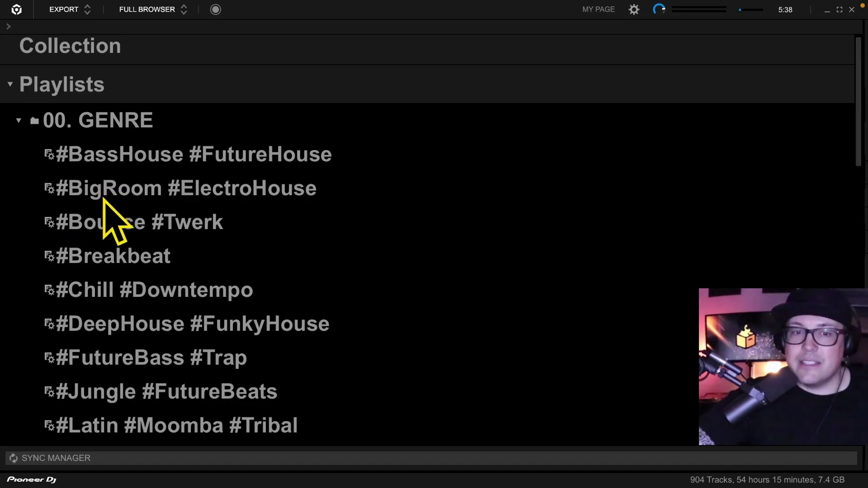
pyautogui.scroll(-1, 115, 319)
pyautogui.scroll(-2, 116, 323)
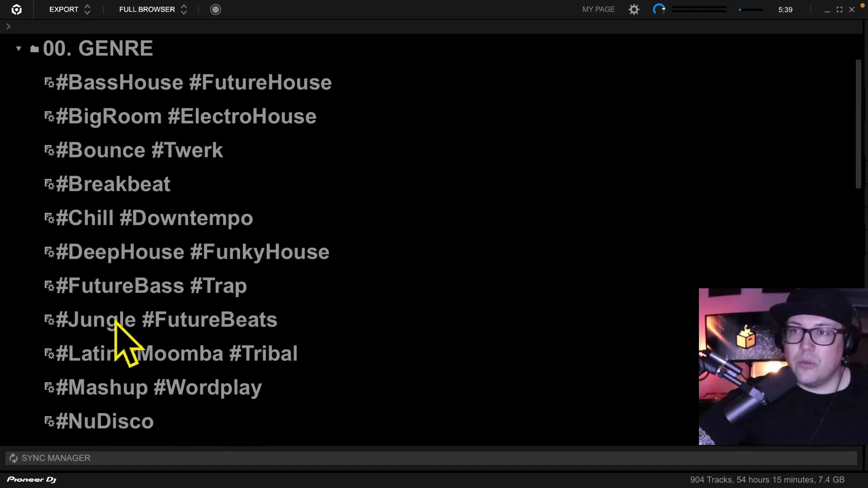
pyautogui.click(54, 286)
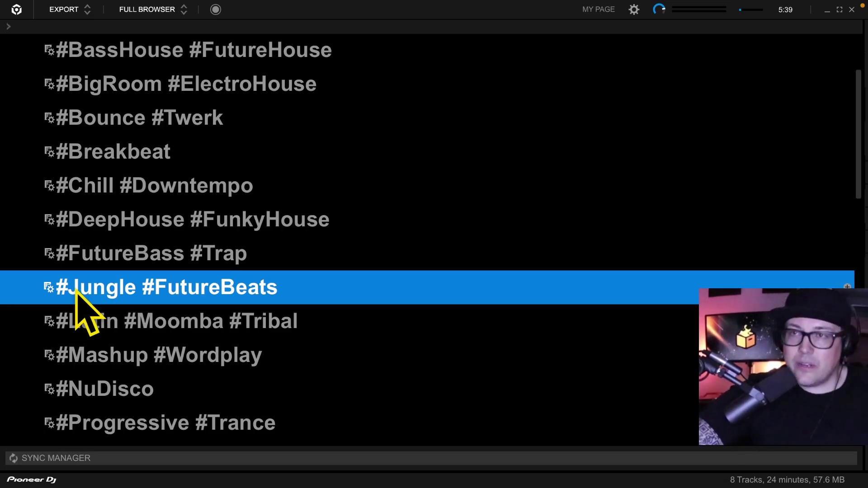
# Create an intelligent playlist named #POP with the rule Genre = #POP.
pyautogui.rightClick(76, 290)
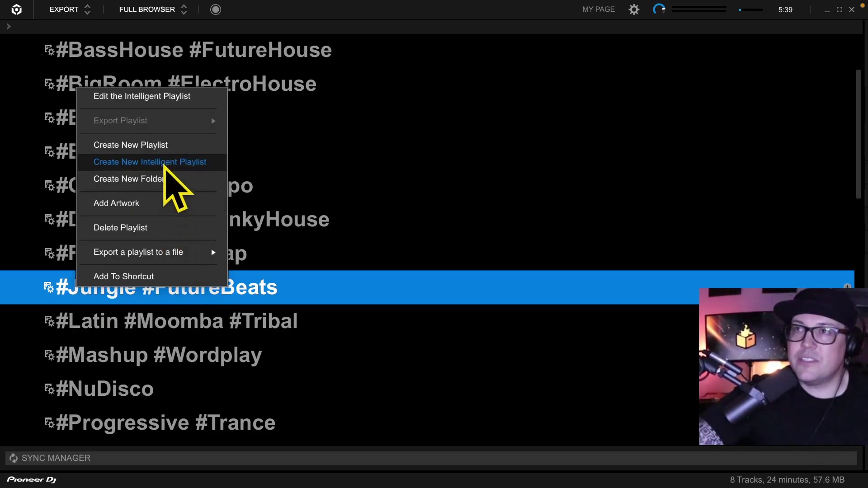
pyautogui.click(163, 163)
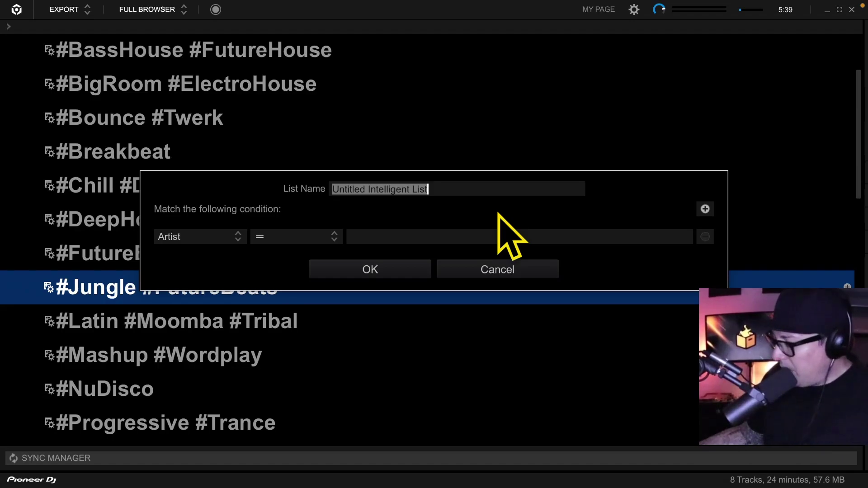
pyautogui.write('#POP')
pyautogui.click(199, 236)
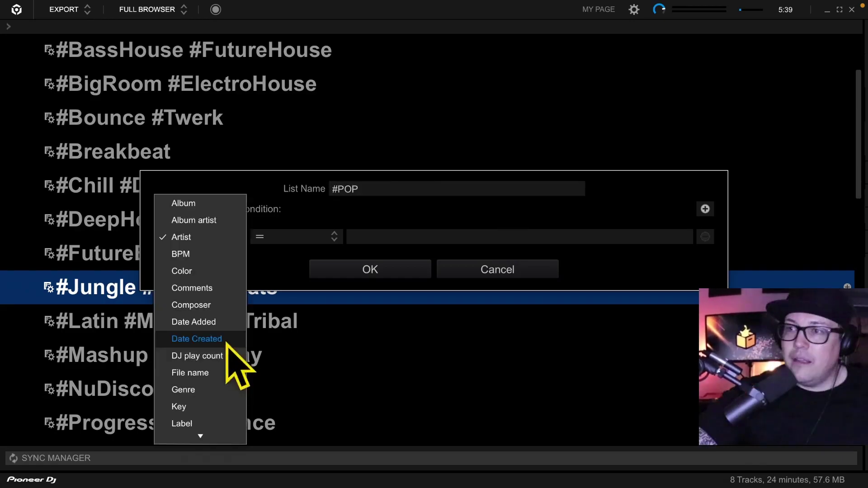
pyautogui.click(217, 391)
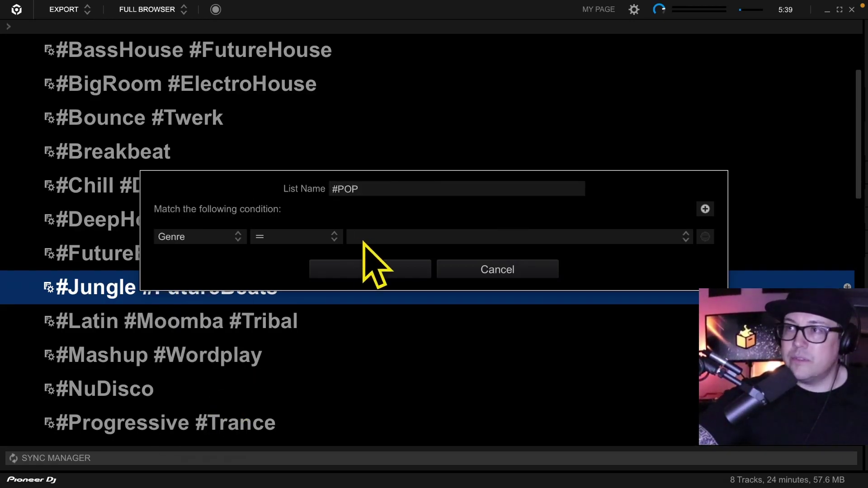
pyautogui.write('#POP')
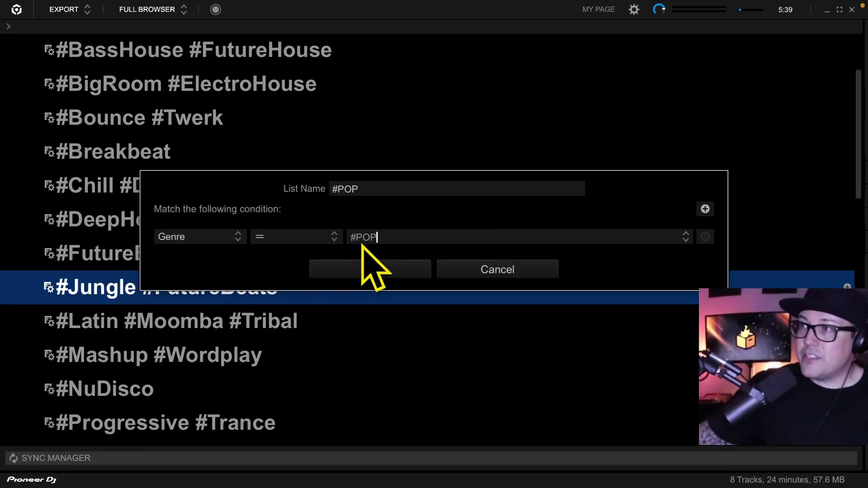
pyautogui.click(376, 270)
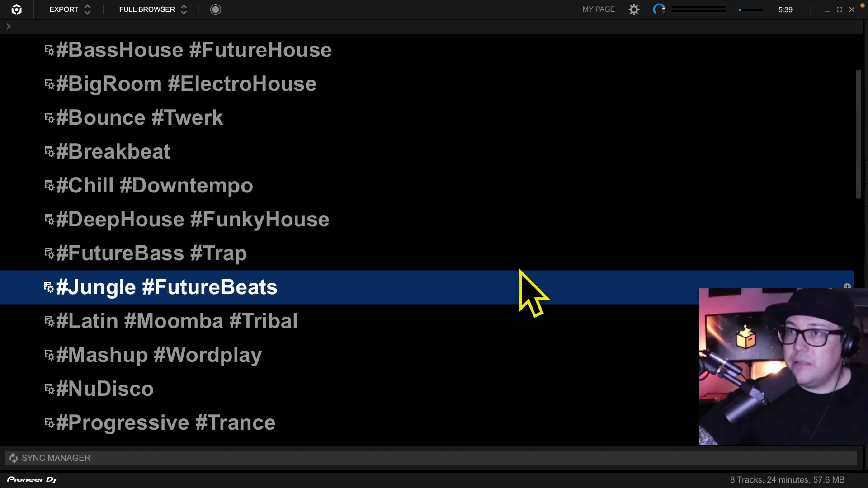
# Reveal the 904-track #POP list, then widen the playlist tree back across the window.
pyautogui.moveTo(855, 230); pyautogui.dragTo(330, 317)
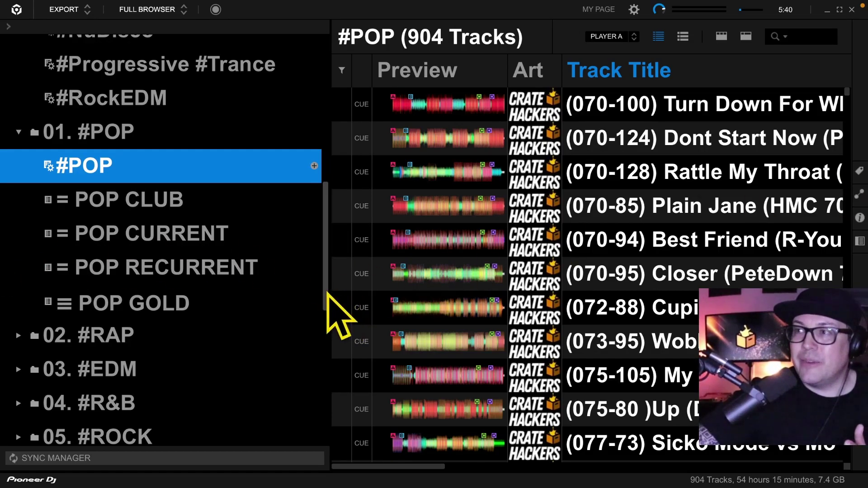
pyautogui.moveTo(330, 296); pyautogui.dragTo(859, 316)
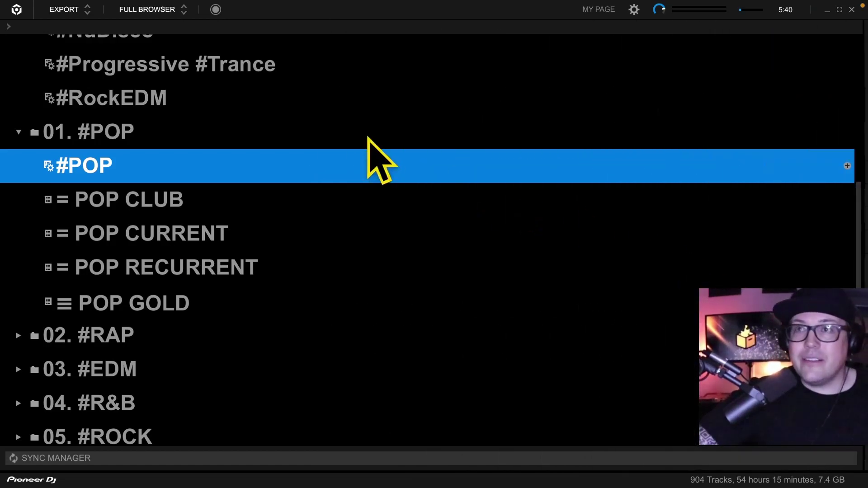
# Expand the 02. #RAP folder and view its RAP CURRENT and RAP CLUB playlists.
pyautogui.scroll(-2, 104, 239)
pyautogui.click(19, 267)
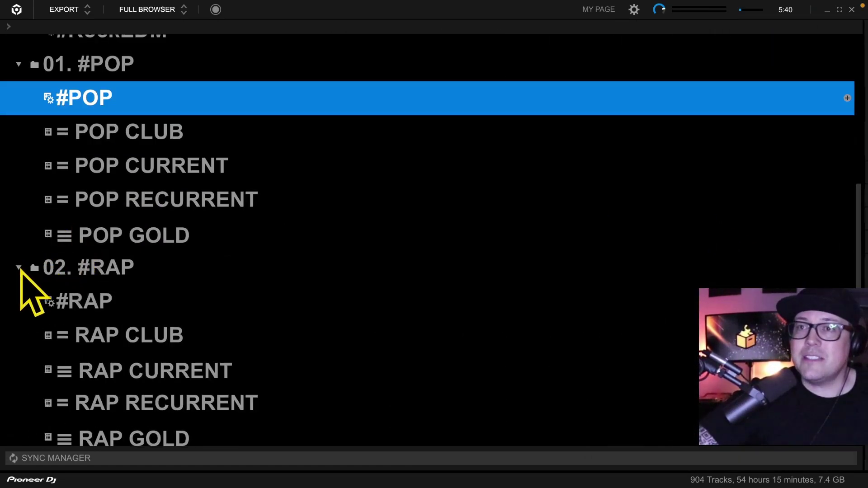
pyautogui.scroll(-5, 140, 272)
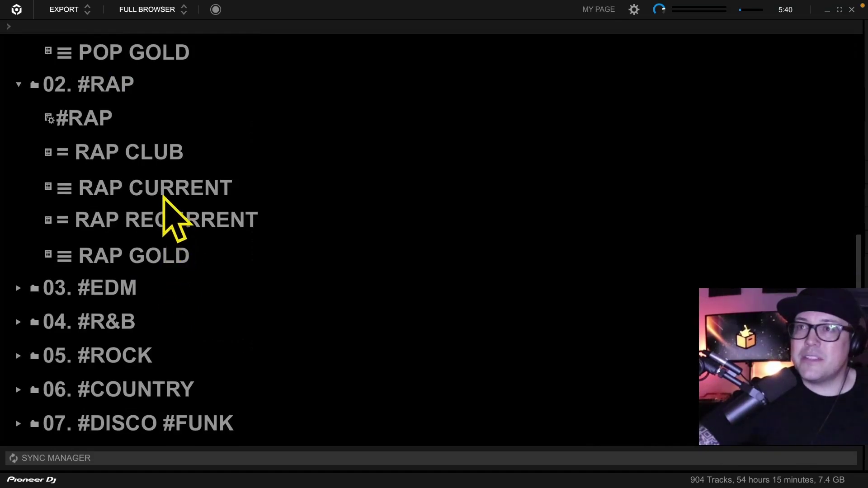
pyautogui.click(161, 194)
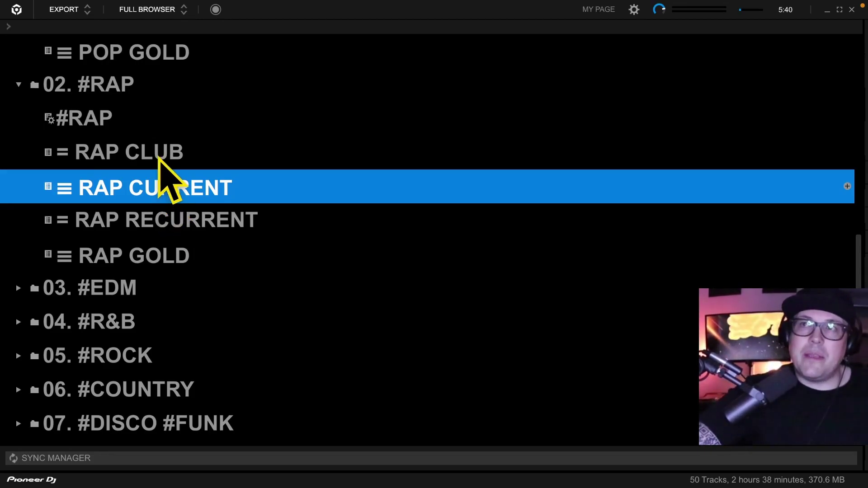
pyautogui.click(159, 158)
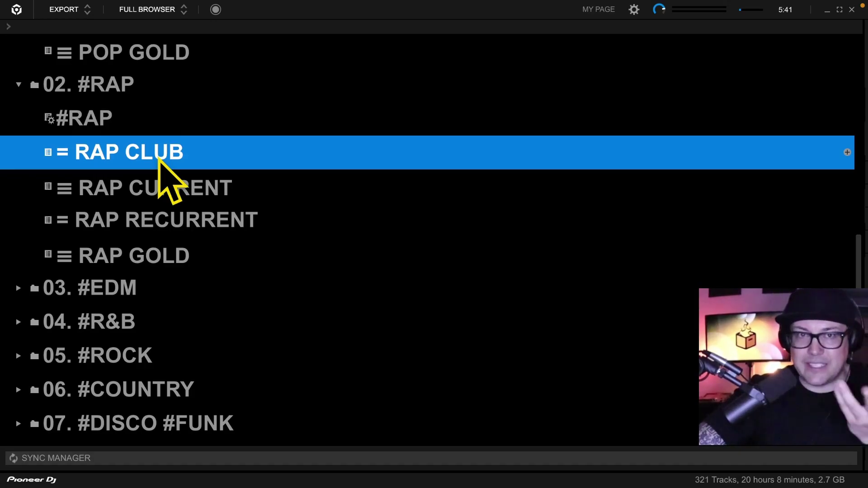
# Expand the 03. #EDM, 04. #R&B and 10. #DECADES folders.
pyautogui.scroll(-1, 18, 254)
pyautogui.click(18, 252)
pyautogui.scroll(-4, 140, 291)
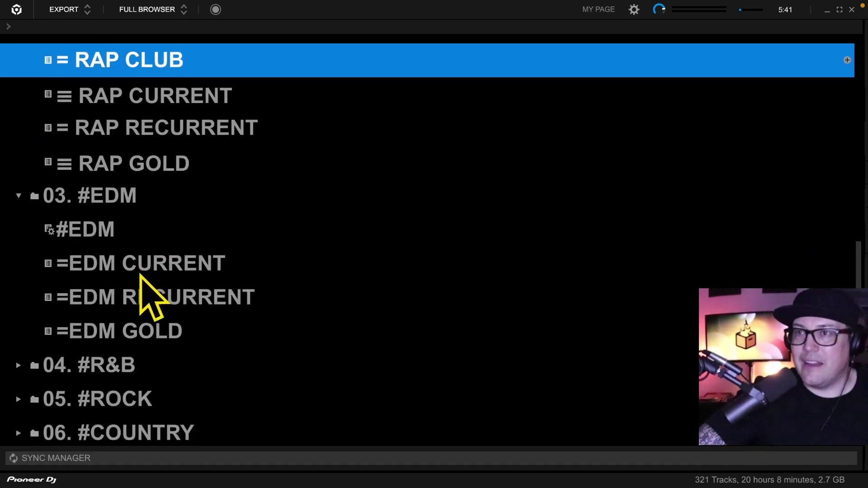
pyautogui.scroll(-1, 155, 245)
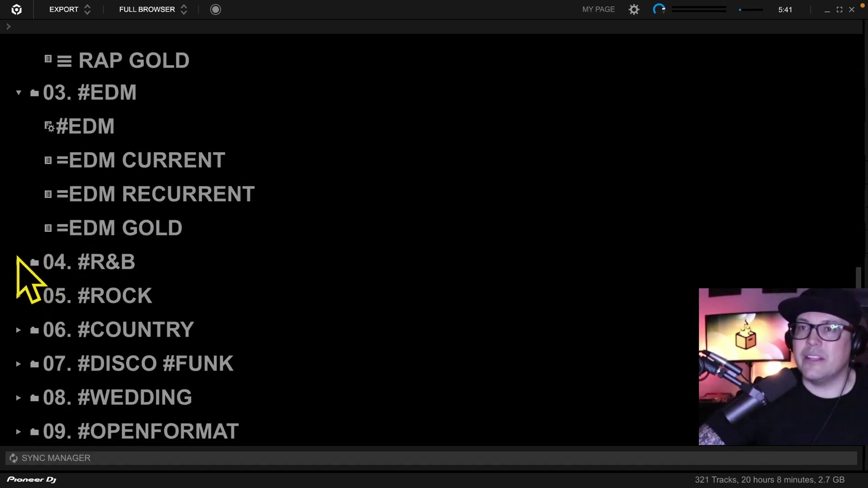
pyautogui.click(18, 262)
pyautogui.scroll(-7, 20, 260)
pyautogui.click(18, 256)
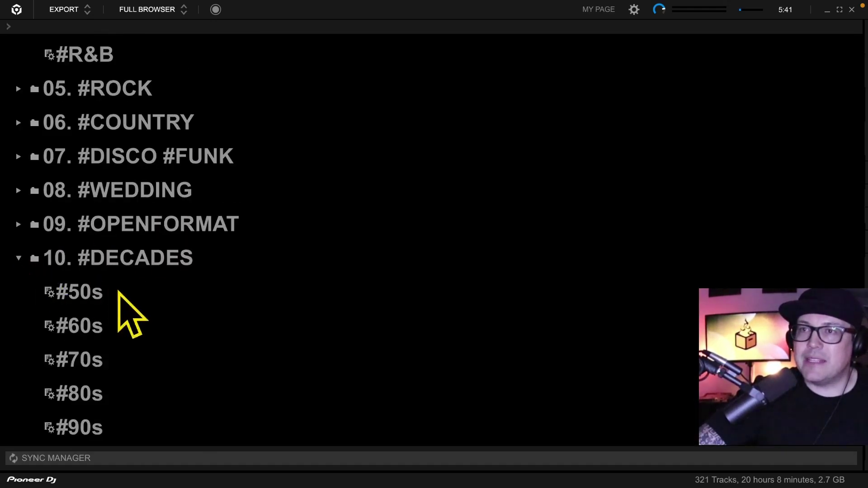
# Expand 12. TOOLS and select its 01. Bathroom Break playlist (136 tracks).
pyautogui.scroll(-2, 159, 312)
pyautogui.scroll(-3, 159, 314)
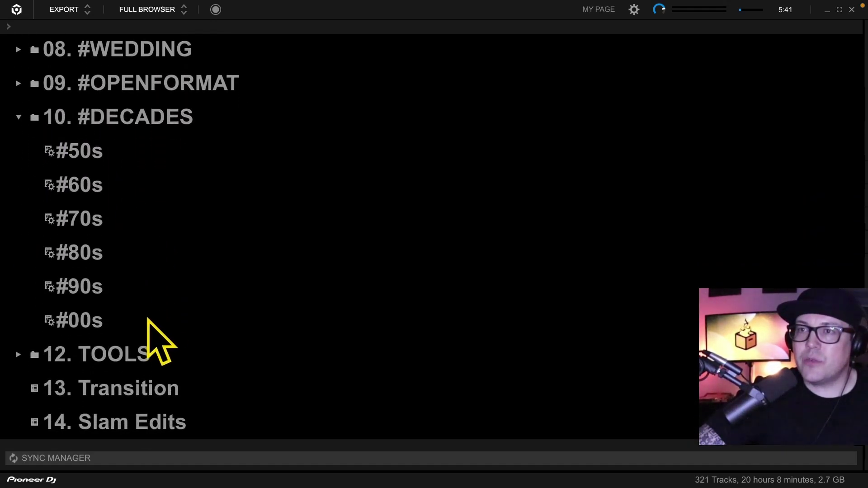
pyautogui.scroll(-2, 115, 312)
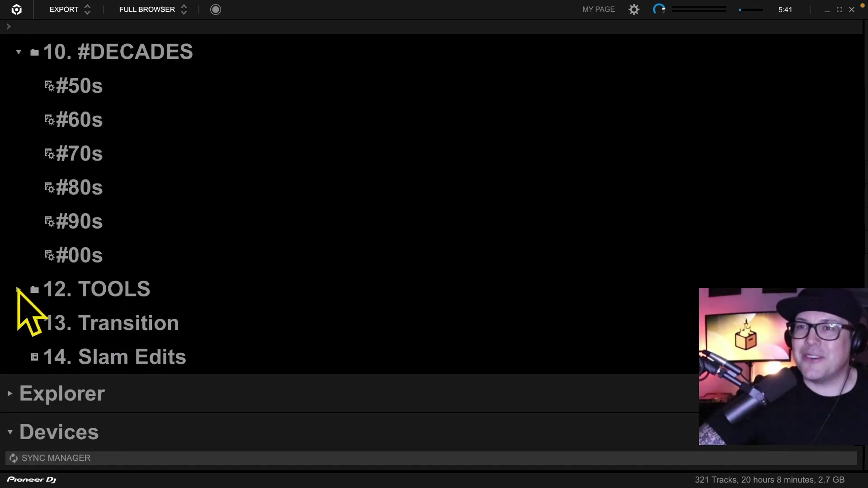
pyautogui.click(18, 289)
pyautogui.scroll(-2, 239, 309)
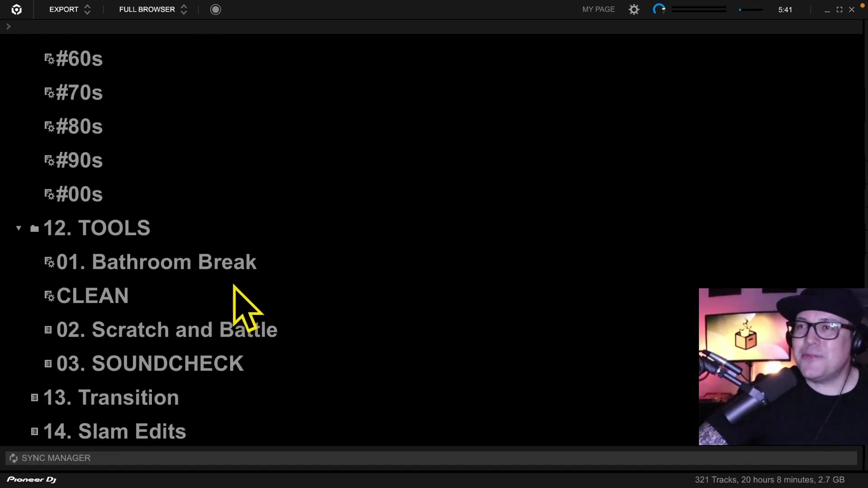
pyautogui.click(185, 269)
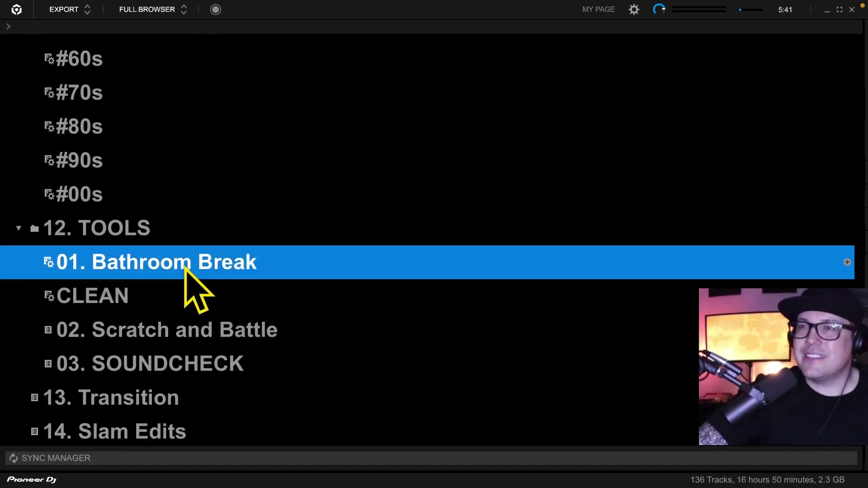
# Add a 'Long Songs' intelligent playlist under TOOLS that matches tracks on Time 7:00.
pyautogui.rightClick(185, 269)
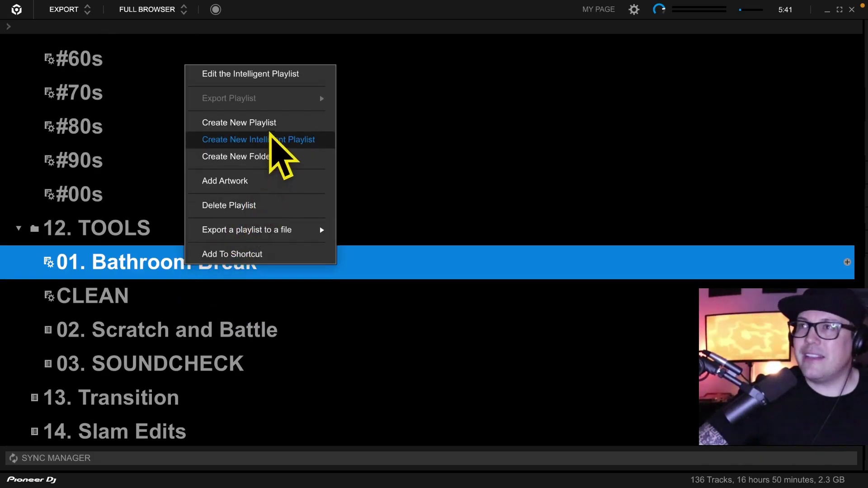
pyautogui.click(272, 140)
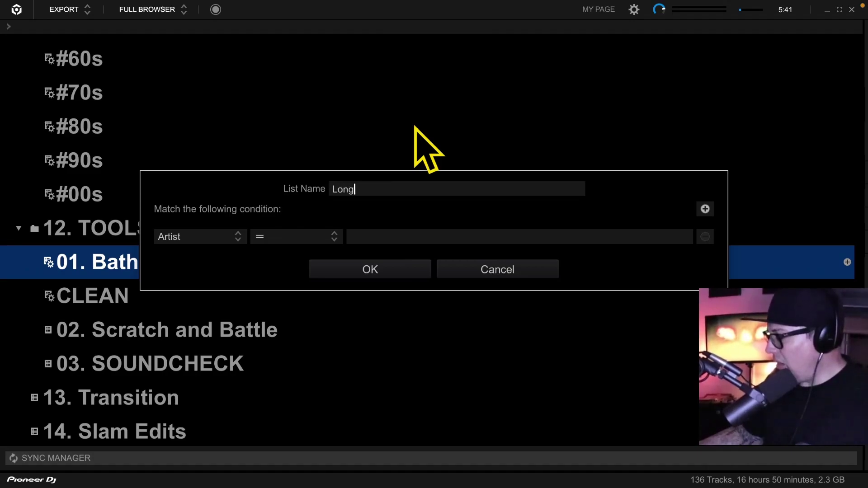
pyautogui.click(204, 236)
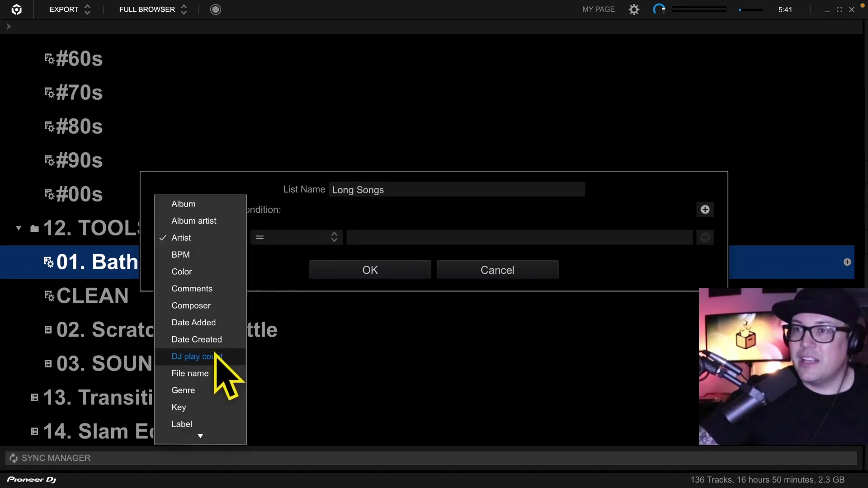
pyautogui.scroll(-3, 218, 360)
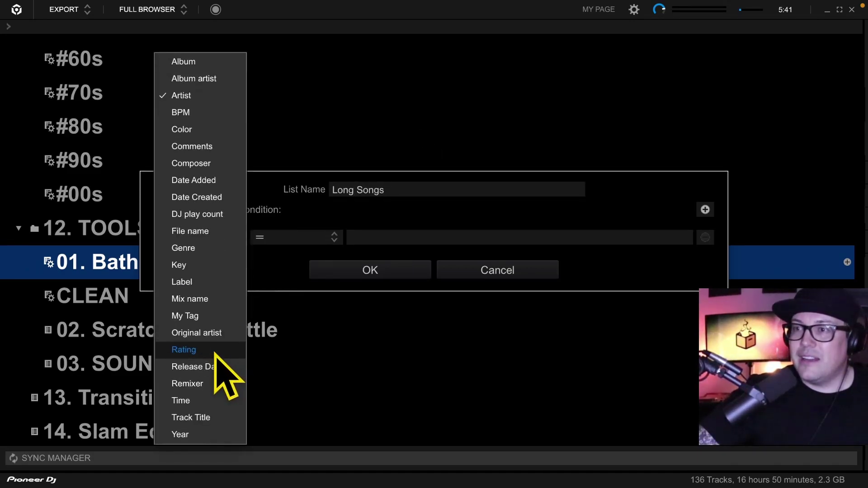
pyautogui.click(216, 401)
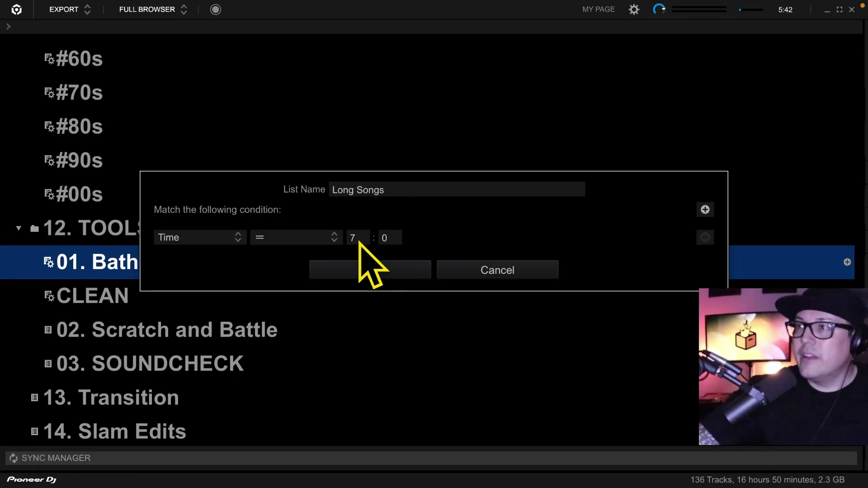
pyautogui.click(380, 272)
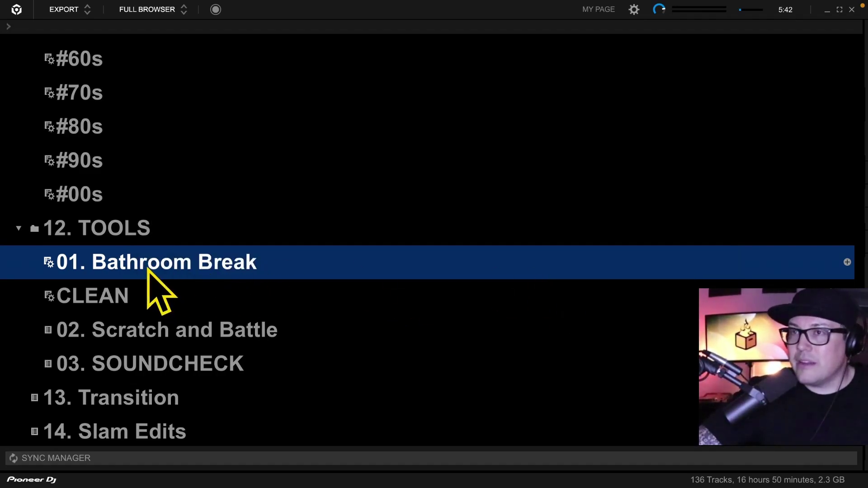
# Browse CLEAN, 02. Scratch and Battle and 03. SOUNDCHECK, then open 13. Transition (129 tracks).
pyautogui.scroll(-1, 148, 270)
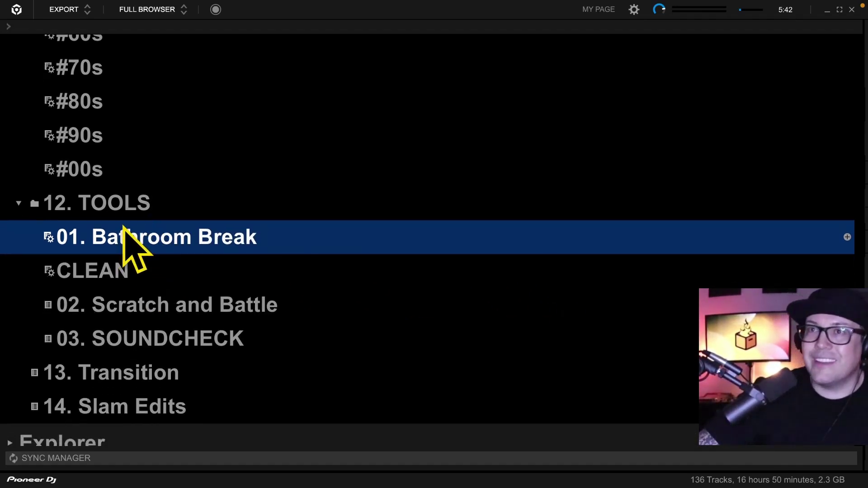
pyautogui.scroll(-1, 132, 240)
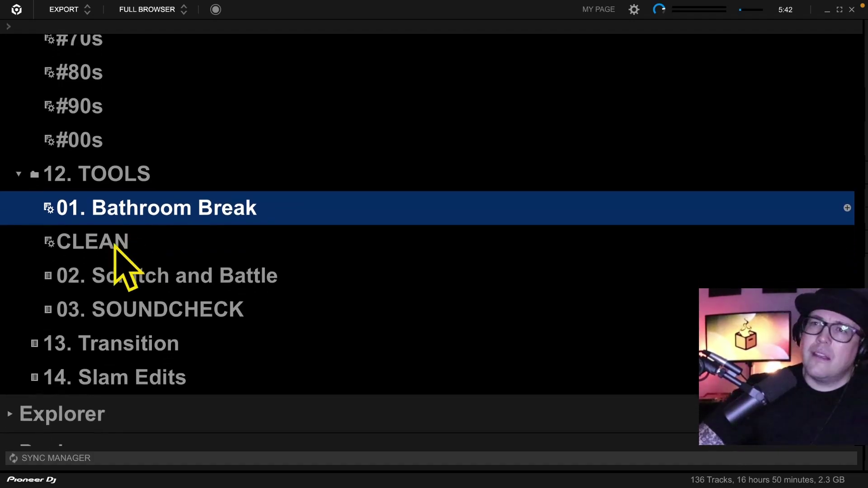
pyautogui.click(114, 245)
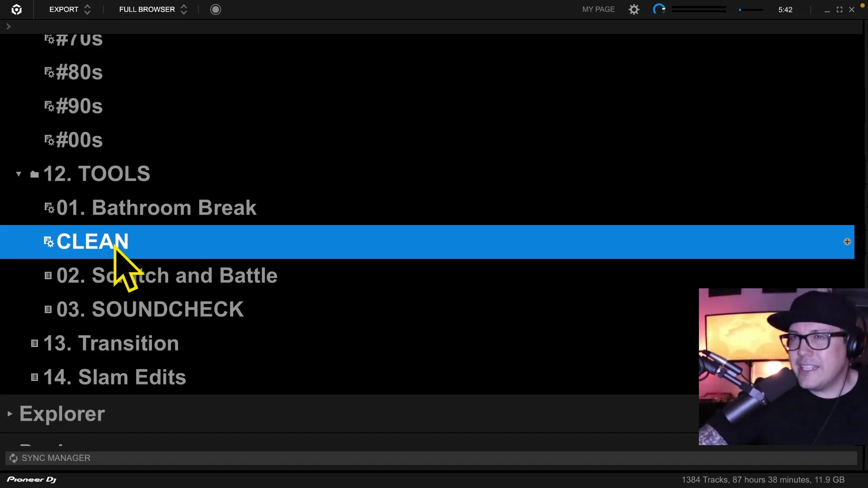
pyautogui.scroll(-1, 114, 246)
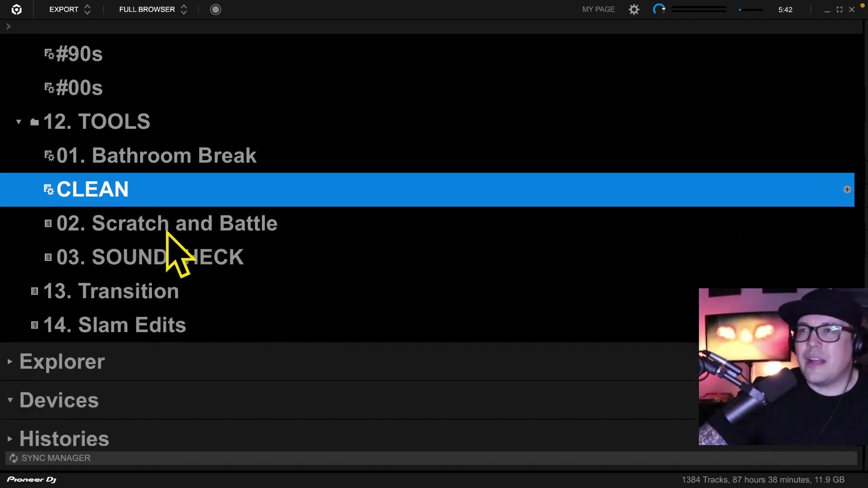
pyautogui.click(164, 231)
pyautogui.click(190, 259)
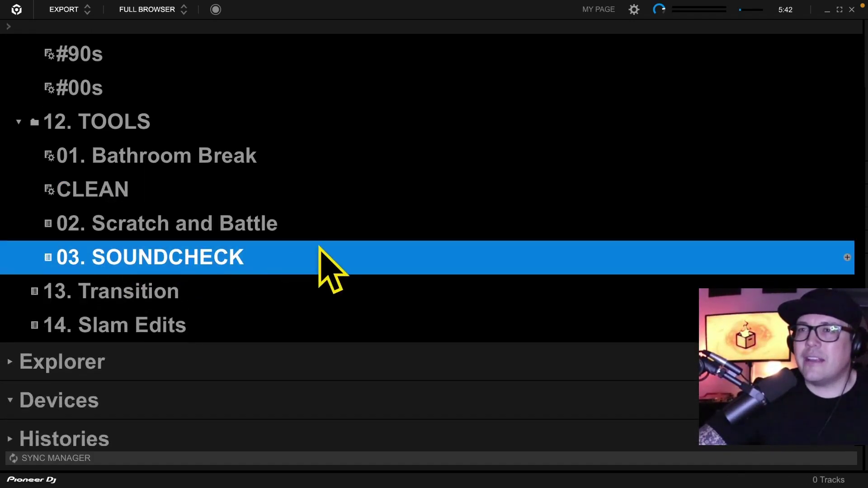
pyautogui.moveTo(856, 246); pyautogui.dragTo(863, 375)
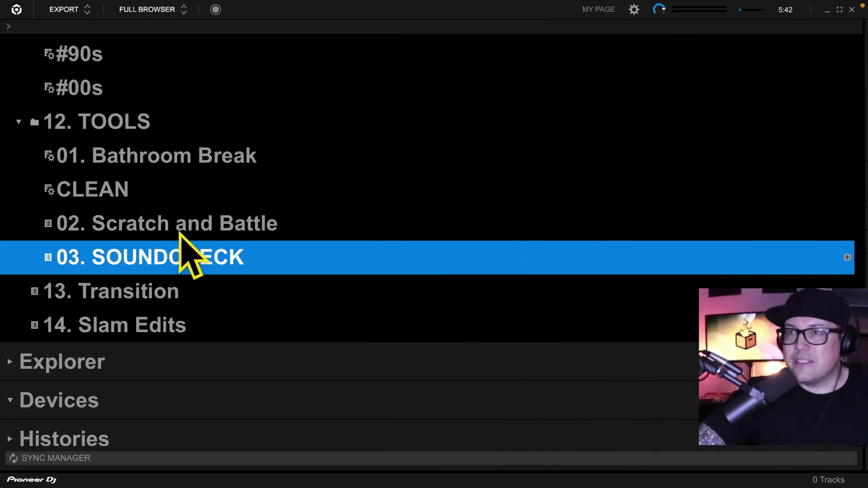
pyautogui.scroll(-1, 180, 236)
pyautogui.click(135, 265)
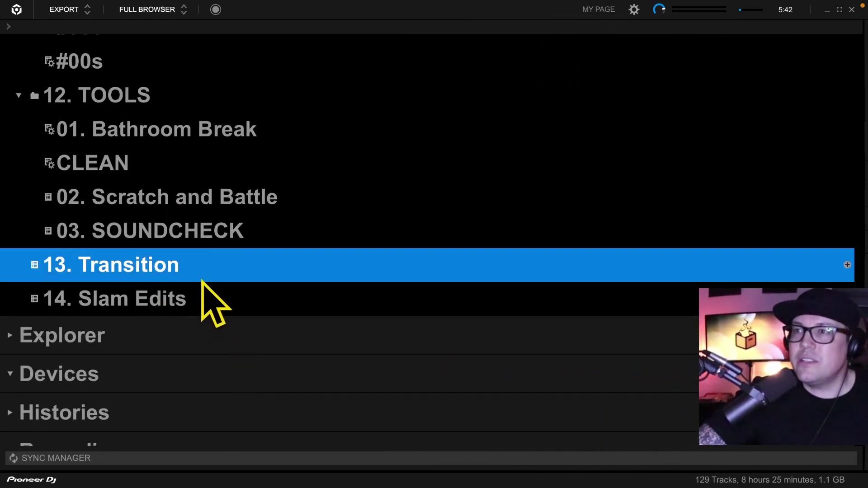
# Hide the playlist tree and widen the Track Title column so full Transition titles show.
pyautogui.moveTo(859, 343); pyautogui.dragTo(26, 300)
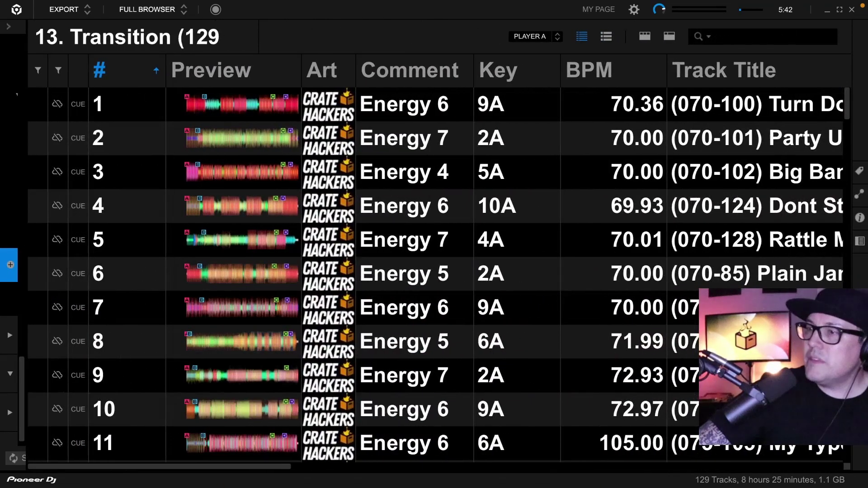
pyautogui.moveTo(201, 467); pyautogui.dragTo(398, 476)
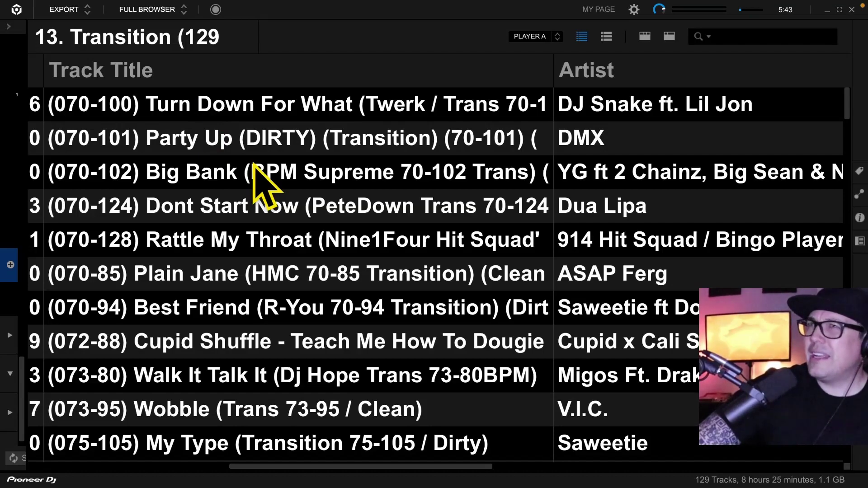
pyautogui.moveTo(554, 81); pyautogui.dragTo(798, 162)
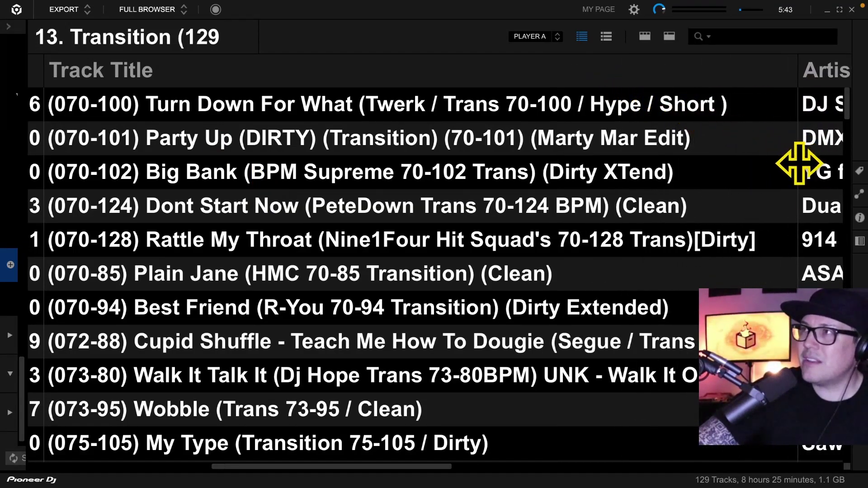
pyautogui.scroll(-3, 446, 343)
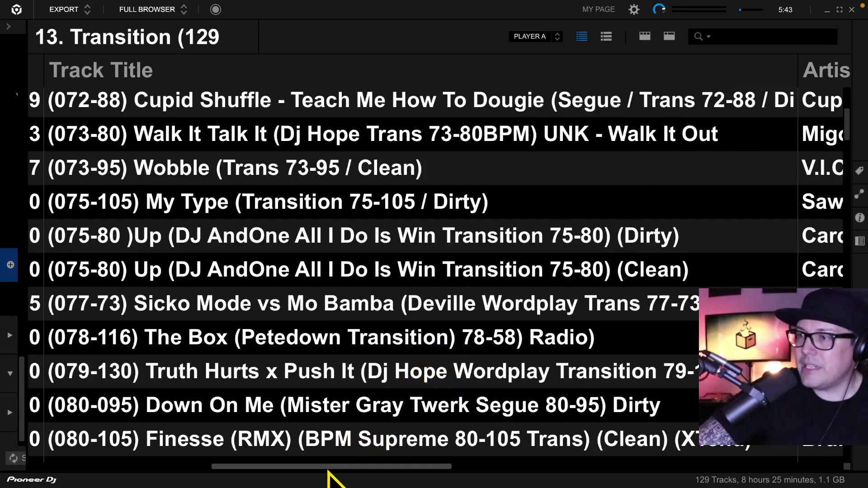
pyautogui.moveTo(329, 468); pyautogui.dragTo(278, 469)
pyautogui.scroll(3, 311, 347)
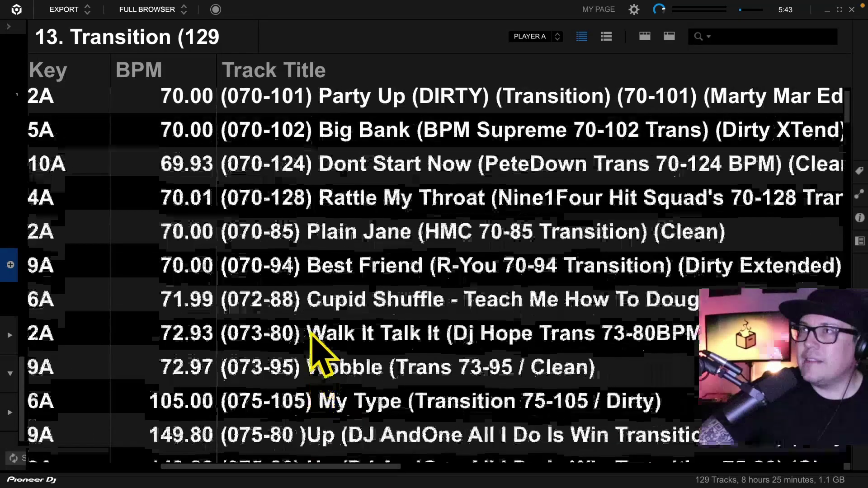
pyautogui.scroll(1, 310, 301)
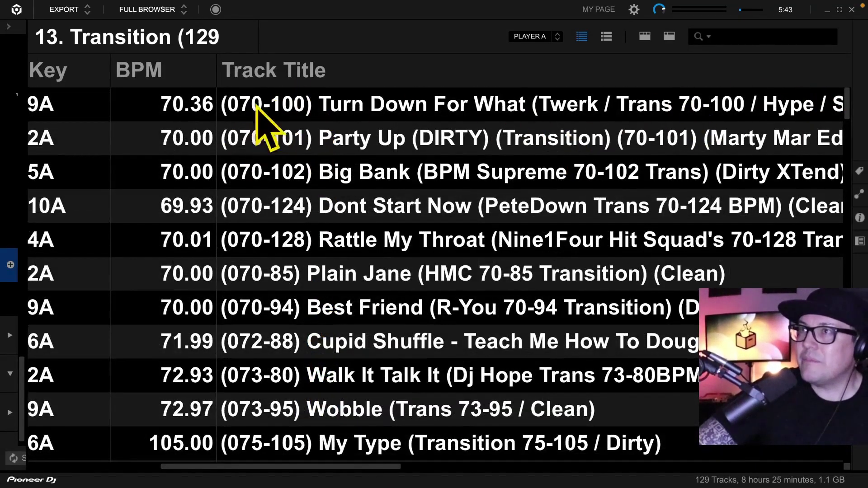
# Sort the Transition tracks by Track Title, ending in ascending order.
pyautogui.click(258, 75)
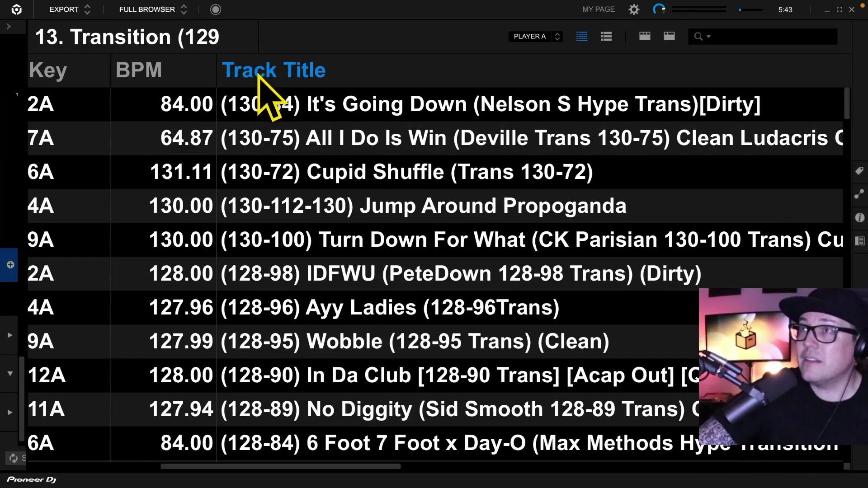
pyautogui.click(260, 73)
pyautogui.click(262, 73)
pyautogui.scroll(-15, 281, 233)
pyautogui.scroll(8, 280, 213)
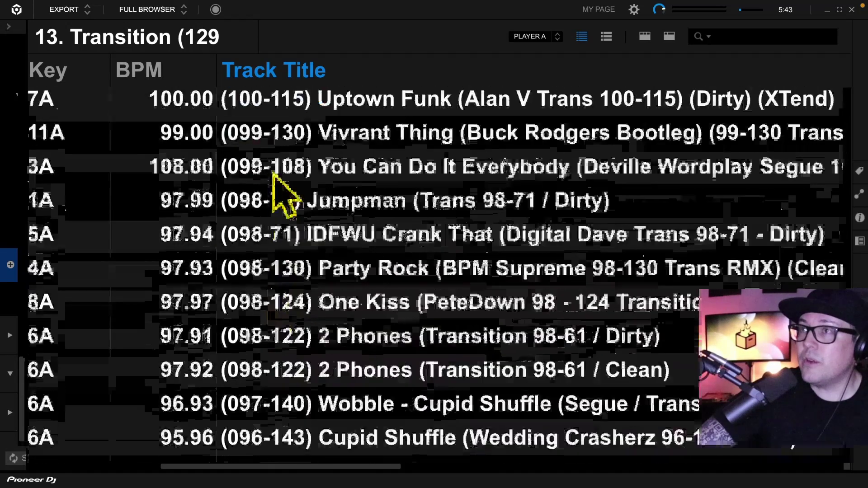
pyautogui.scroll(10, 273, 176)
pyautogui.click(271, 76)
pyautogui.scroll(-15, 285, 228)
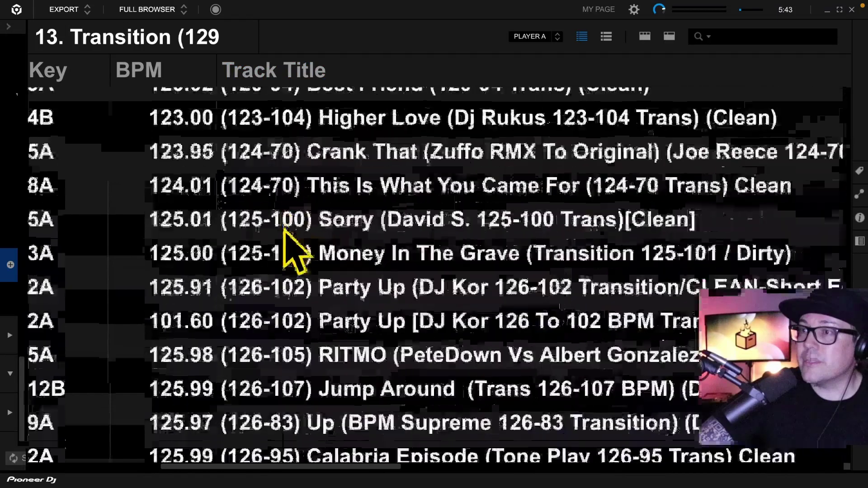
pyautogui.scroll(12, 289, 253)
pyautogui.scroll(-5, 291, 260)
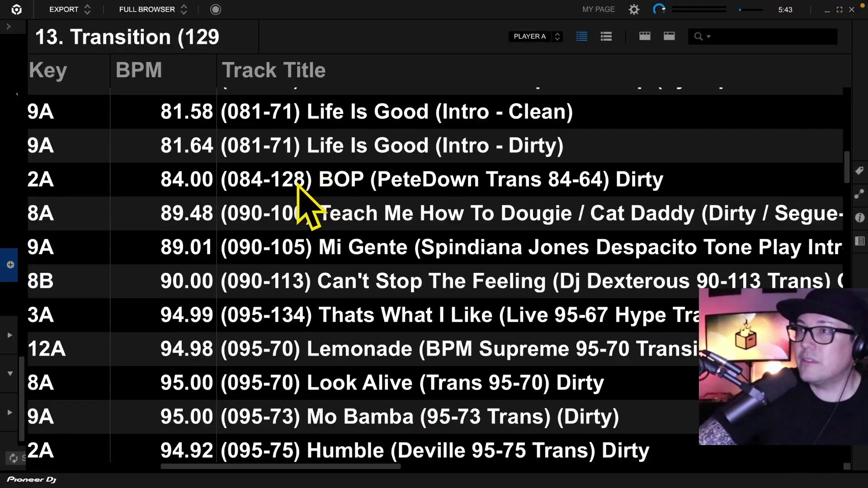
pyautogui.scroll(5, 297, 302)
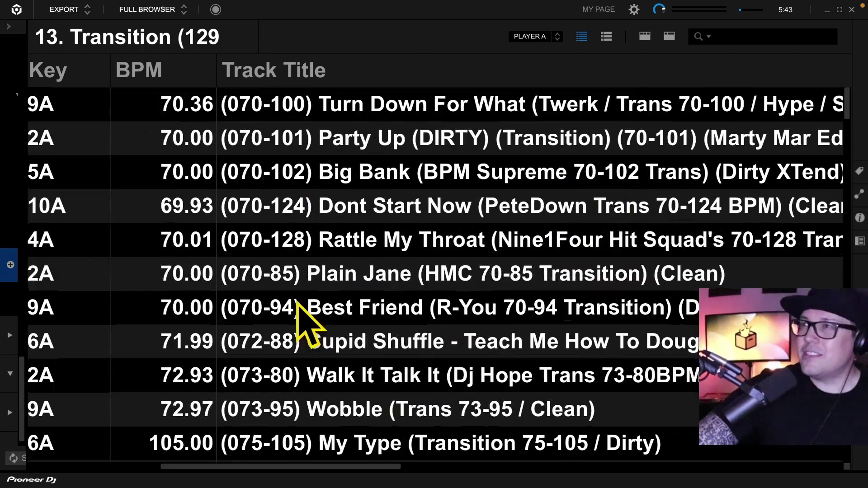
pyautogui.scroll(3, 24, 299)
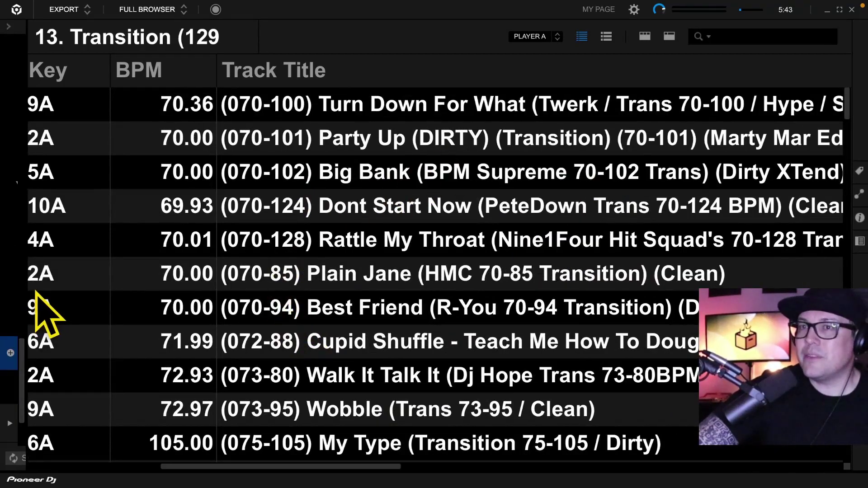
# Open 14. Slam Edits and widen the track list to review its 25 tracks.
pyautogui.moveTo(23, 290)
pyautogui.click(127, 394)
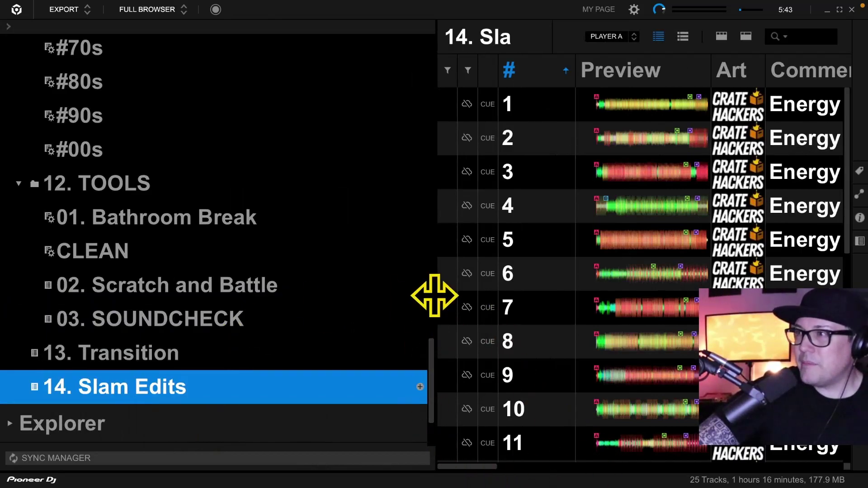
pyautogui.moveTo(435, 297); pyautogui.dragTo(46, 332)
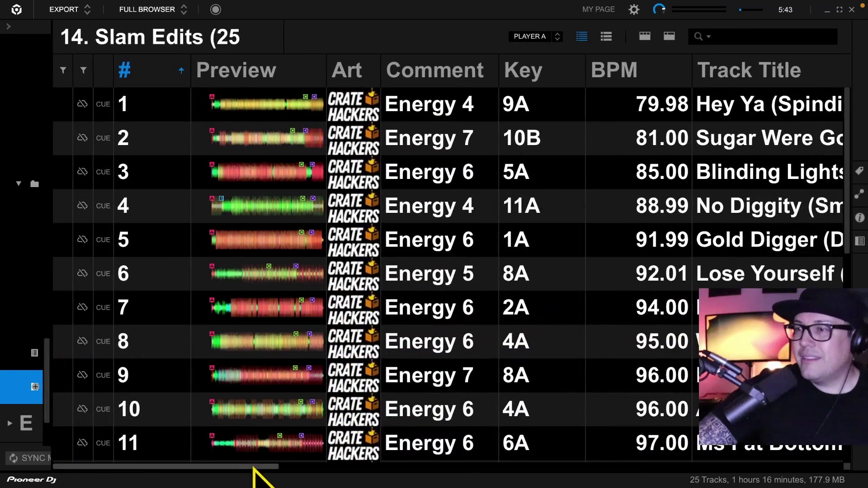
pyautogui.moveTo(256, 469); pyautogui.dragTo(288, 471)
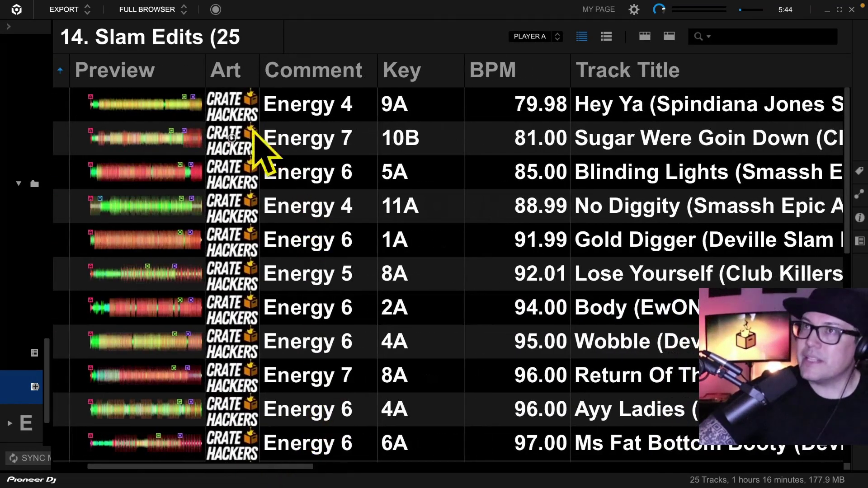
pyautogui.moveTo(285, 475); pyautogui.dragTo(355, 479)
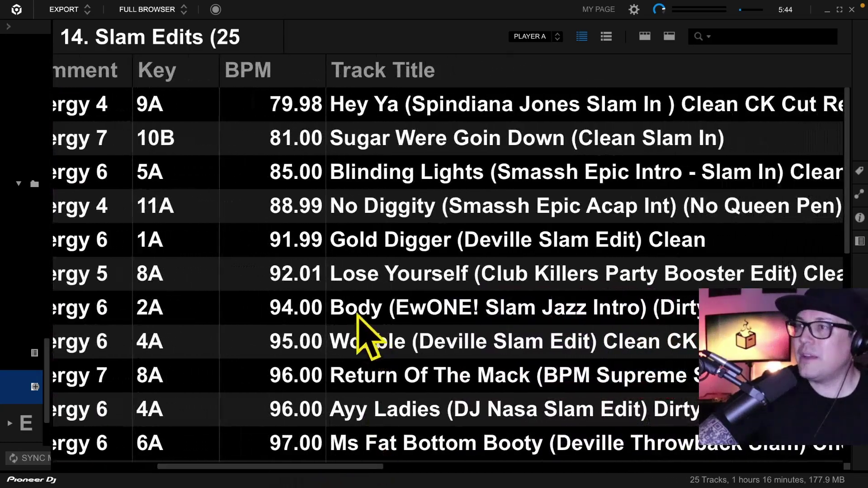
pyautogui.scroll(-5, 355, 330)
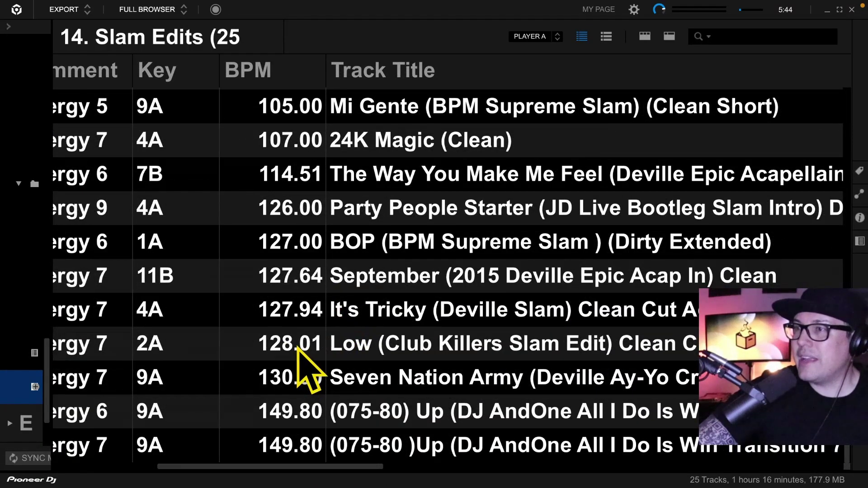
pyautogui.scroll(5, 300, 353)
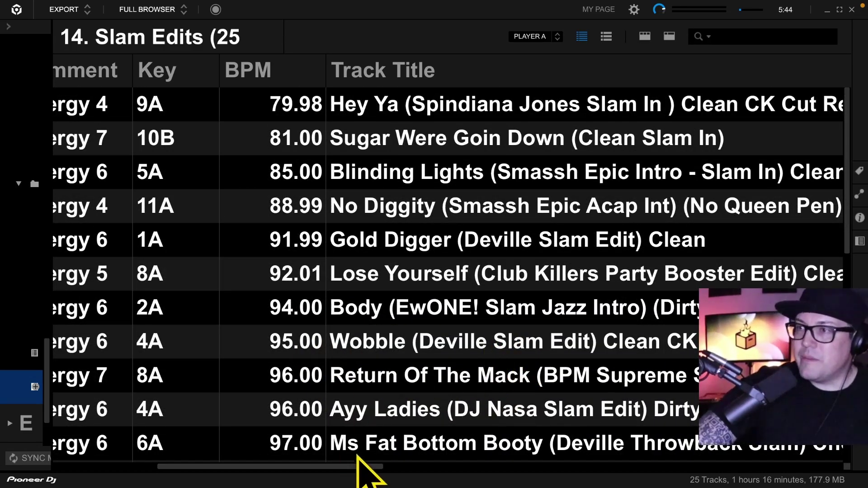
pyautogui.moveTo(317, 466); pyautogui.dragTo(88, 397)
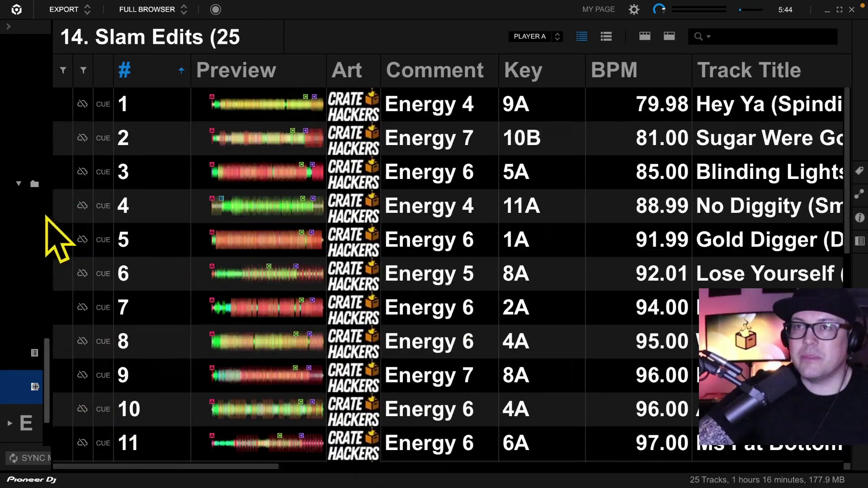
# Reopen the playlist tree panel beside the track list.
pyautogui.moveTo(50, 252); pyautogui.dragTo(560, 271)
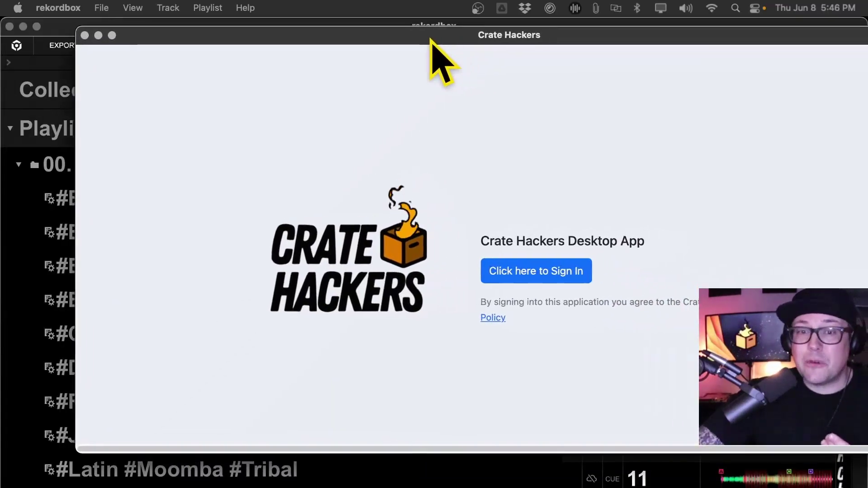
# Move the Crate Hackers sign-in window and make it the active app.
pyautogui.moveTo(419, 38); pyautogui.dragTo(409, 52)
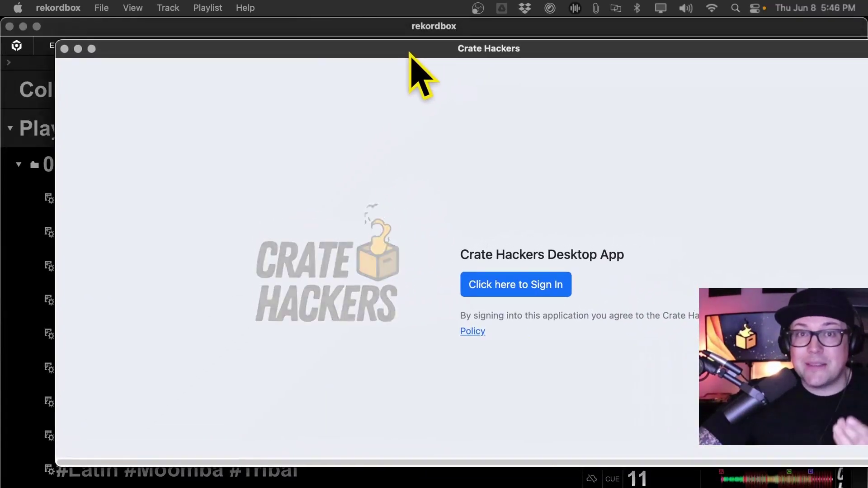
pyautogui.click(409, 53)
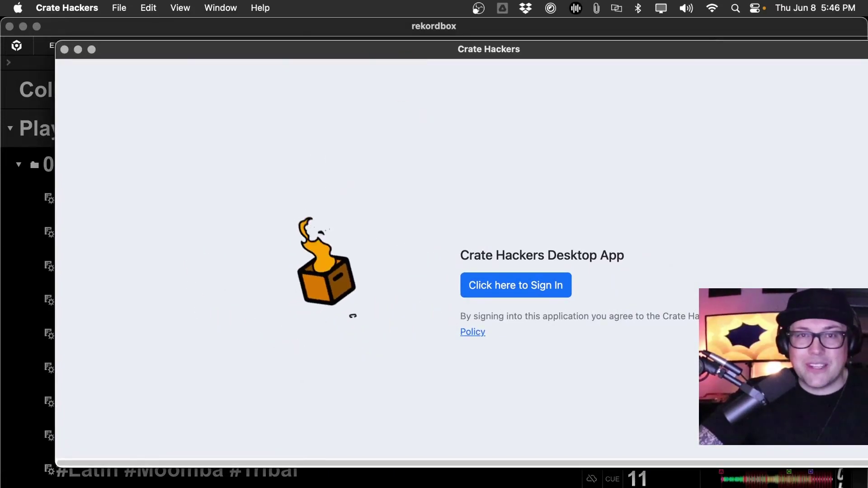